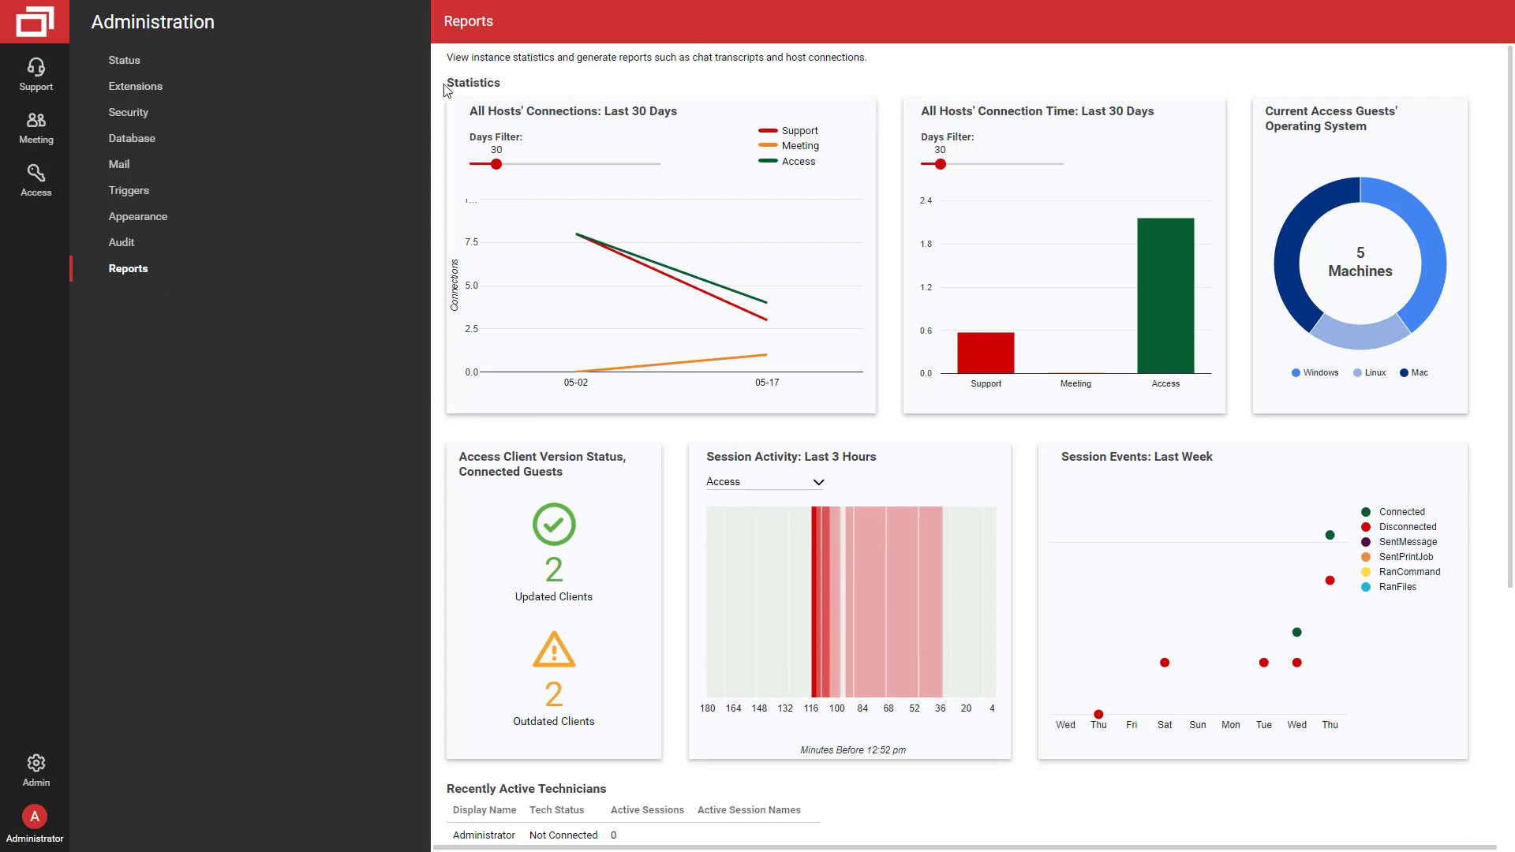
pyautogui.scroll(-1, 435, 257)
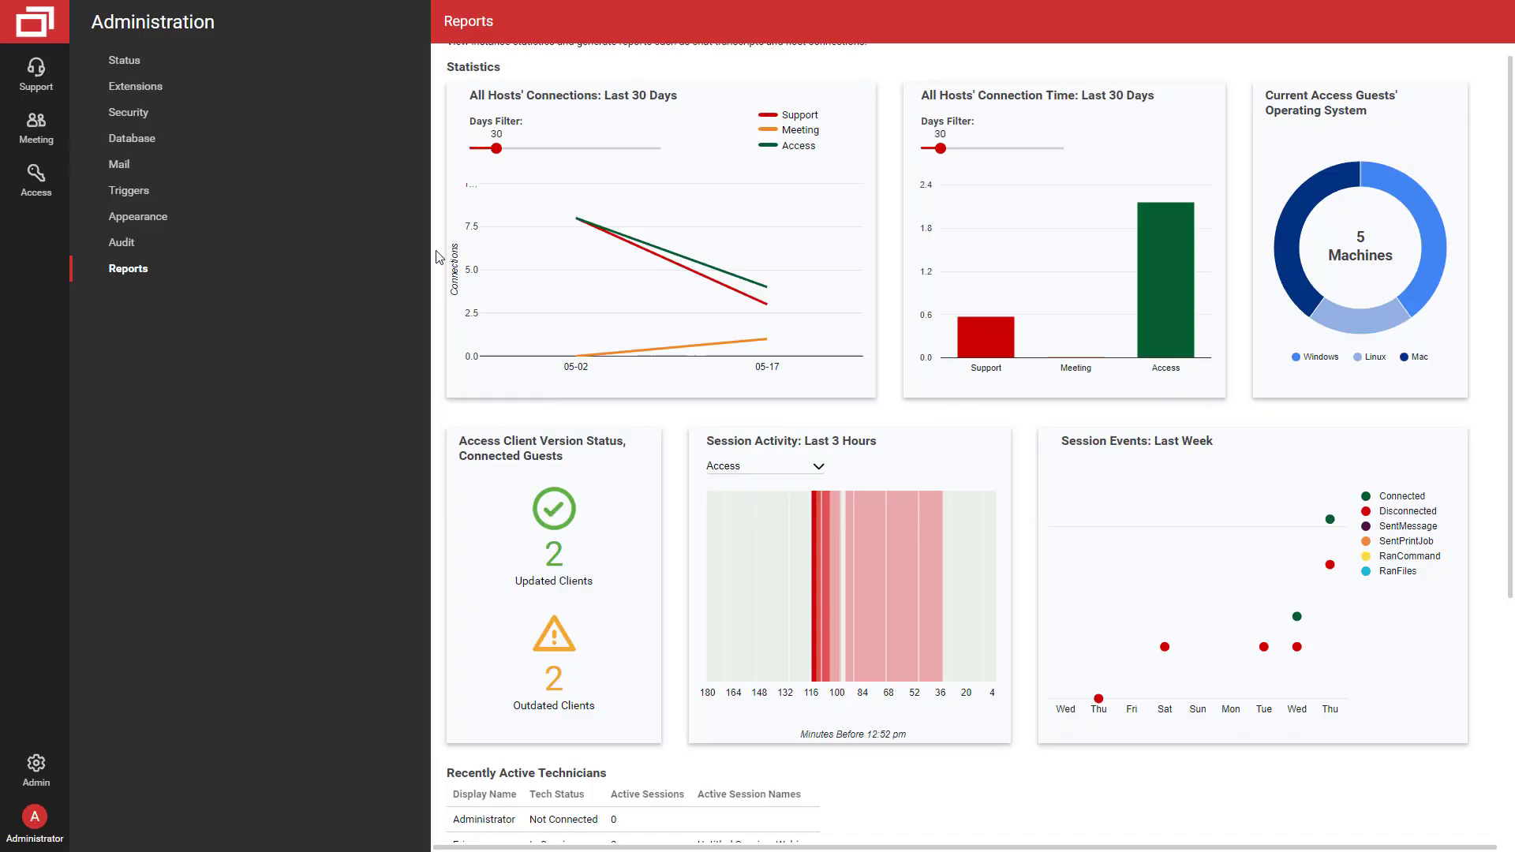
pyautogui.scroll(-2, 436, 256)
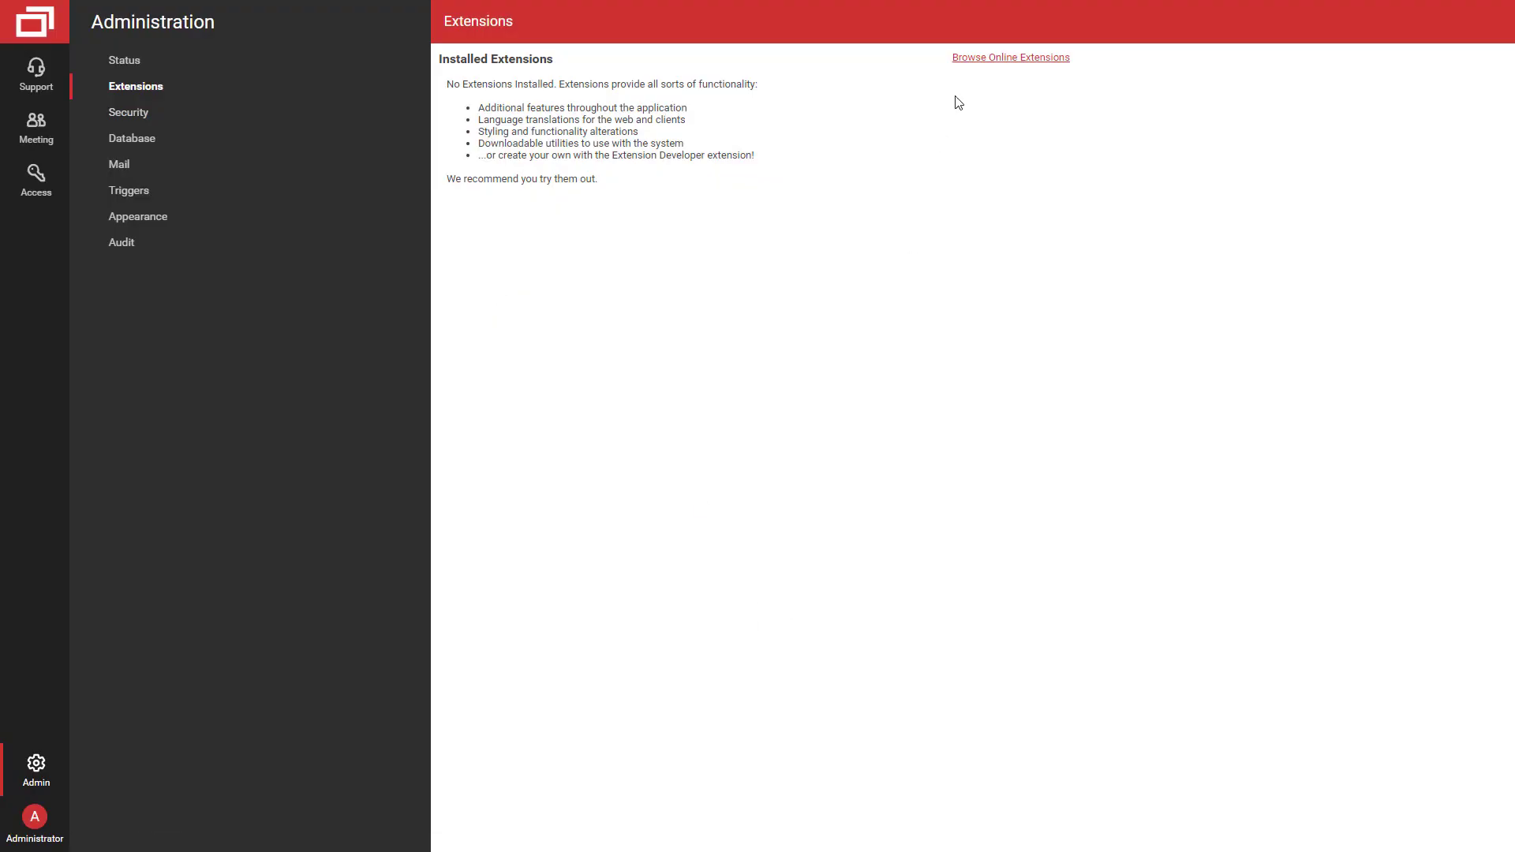
# Install the Reporting Dashboard extension from the Paid online extensions list
pyautogui.click(970, 58)
pyautogui.click(132, 402)
pyautogui.click(588, 125)
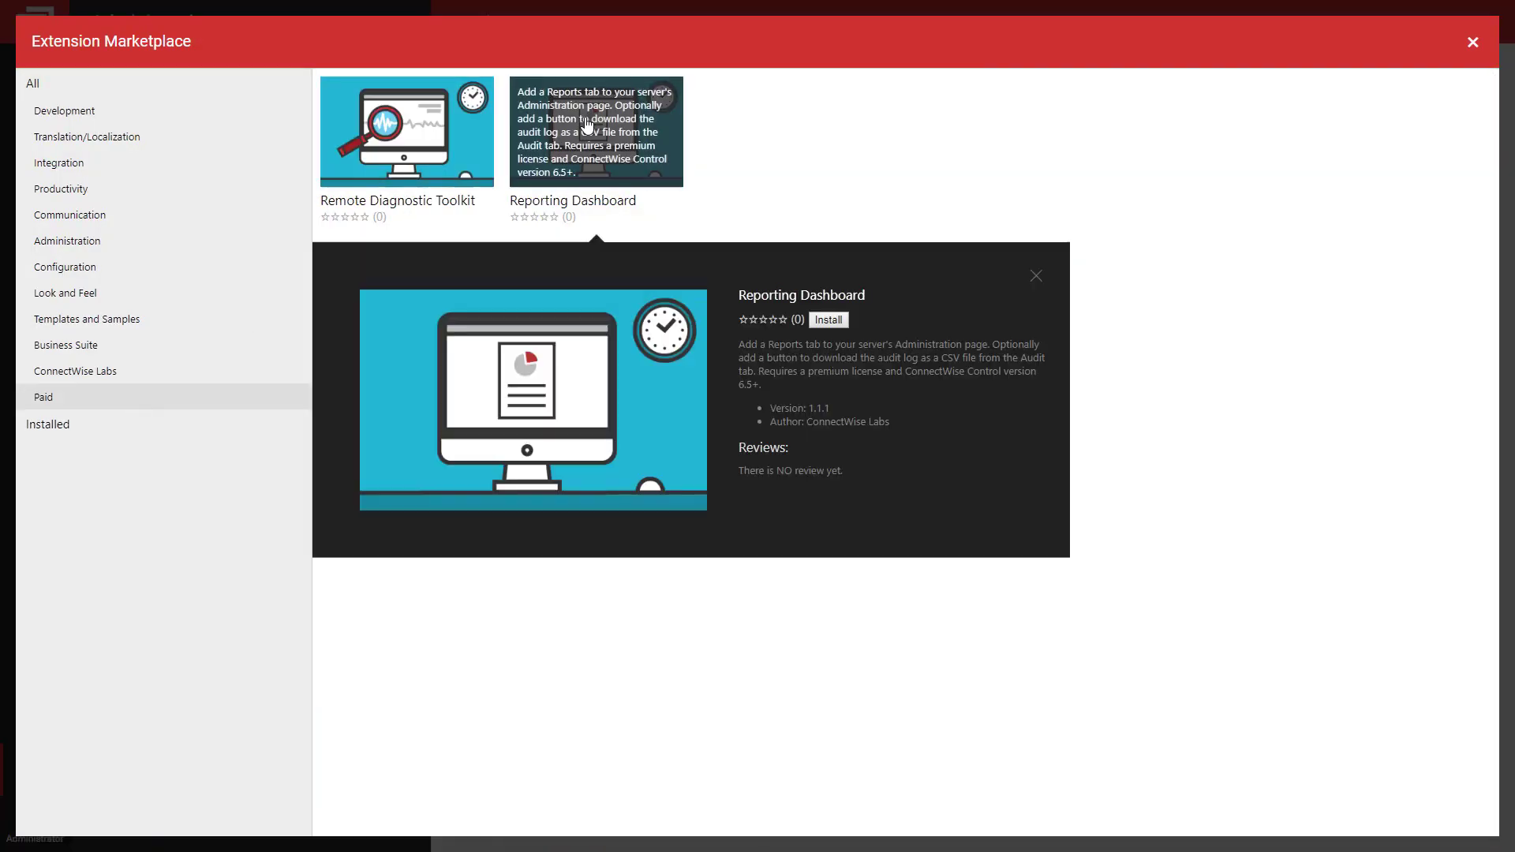
pyautogui.click(836, 320)
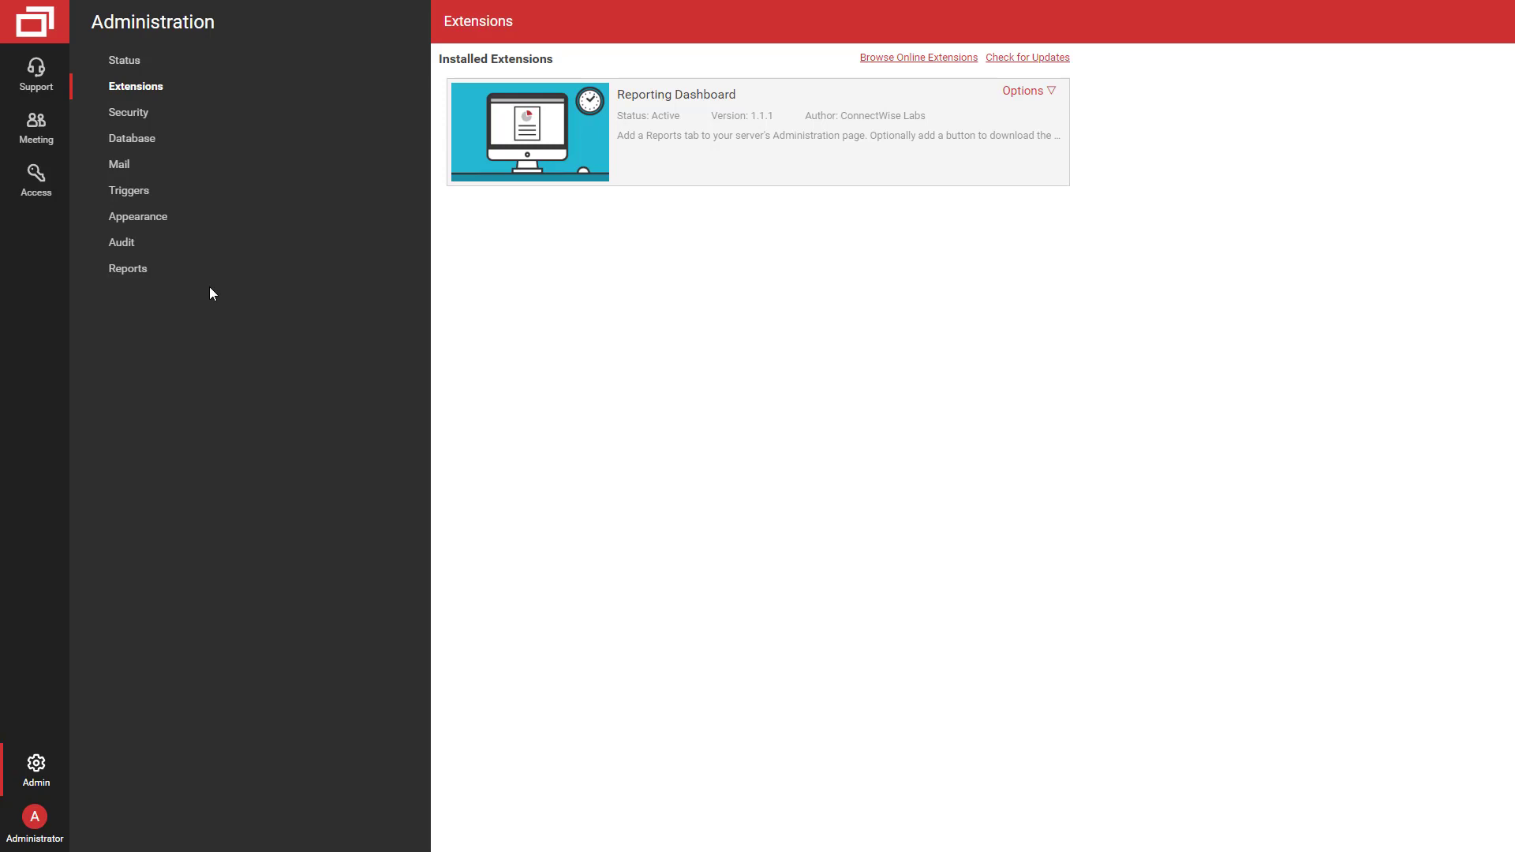
# Show the Reports dashboard from the Administration sidebar
pyautogui.click(131, 270)
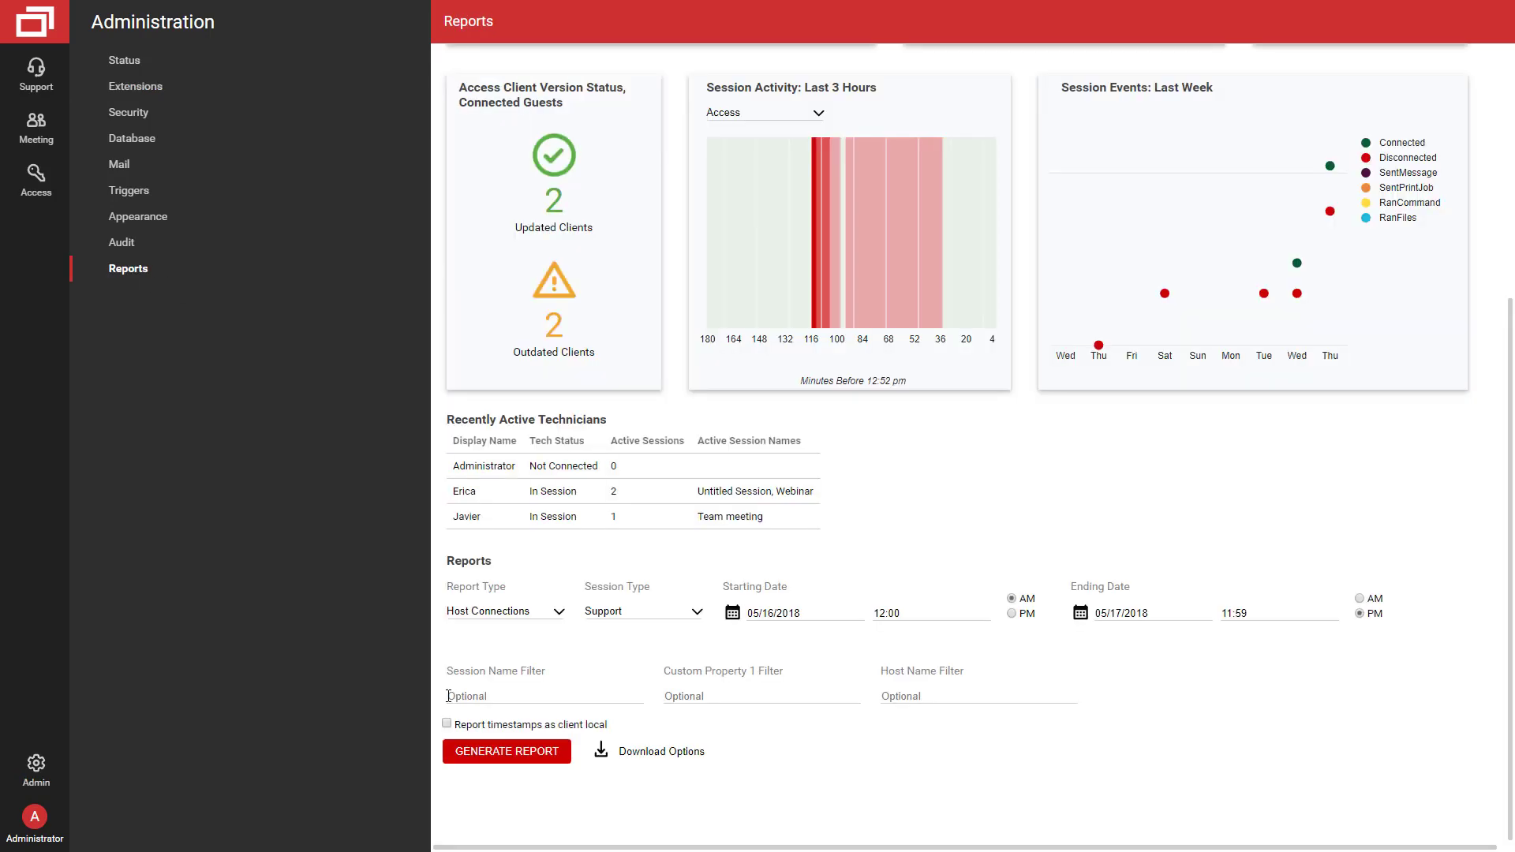
pyautogui.scroll(3, 448, 696)
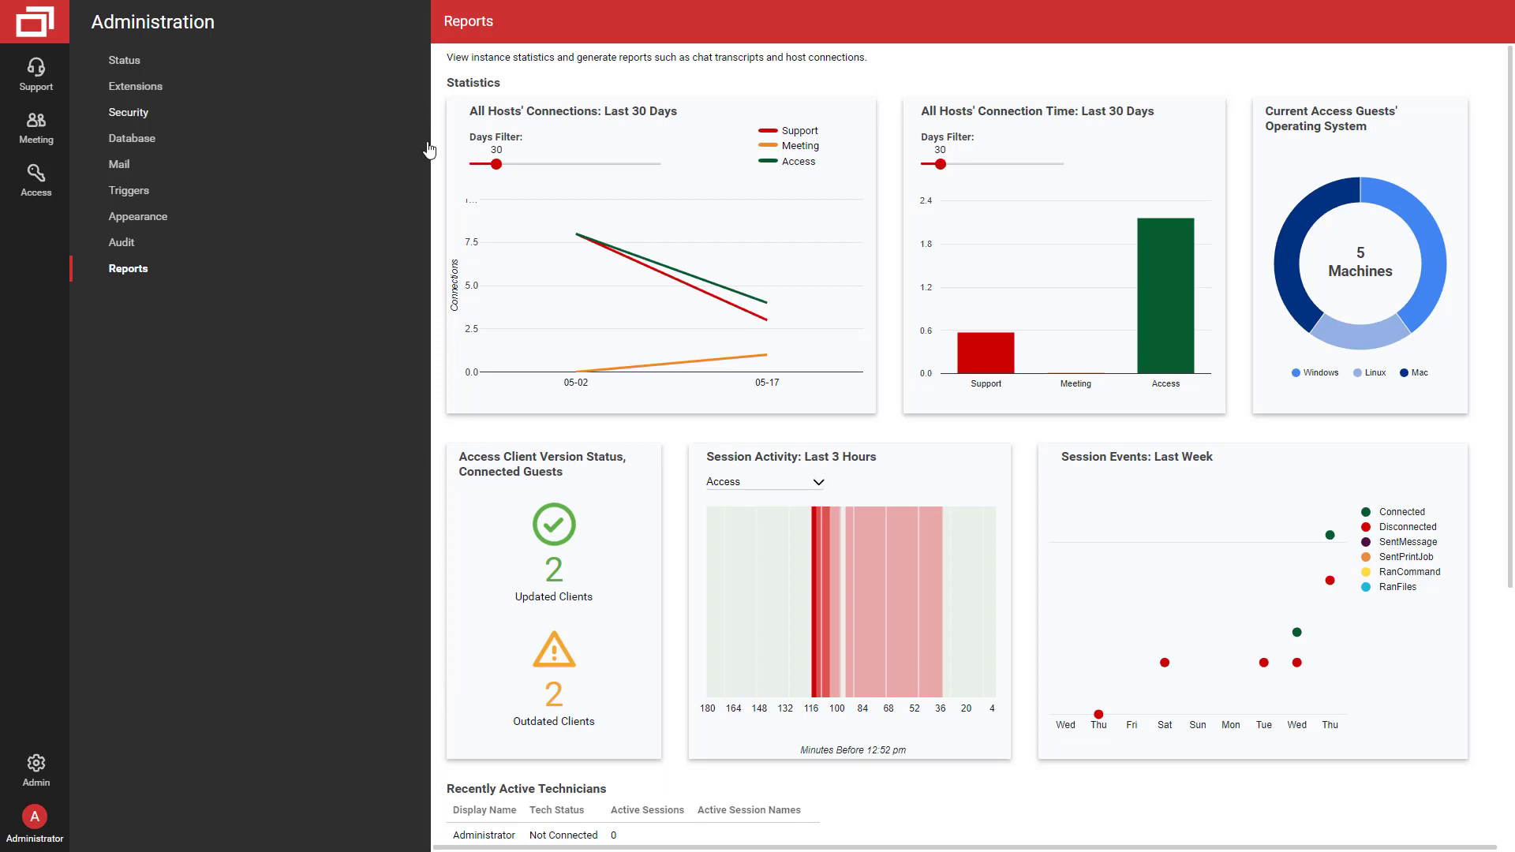
pyautogui.scroll(-1, 437, 405)
pyautogui.scroll(-2, 437, 404)
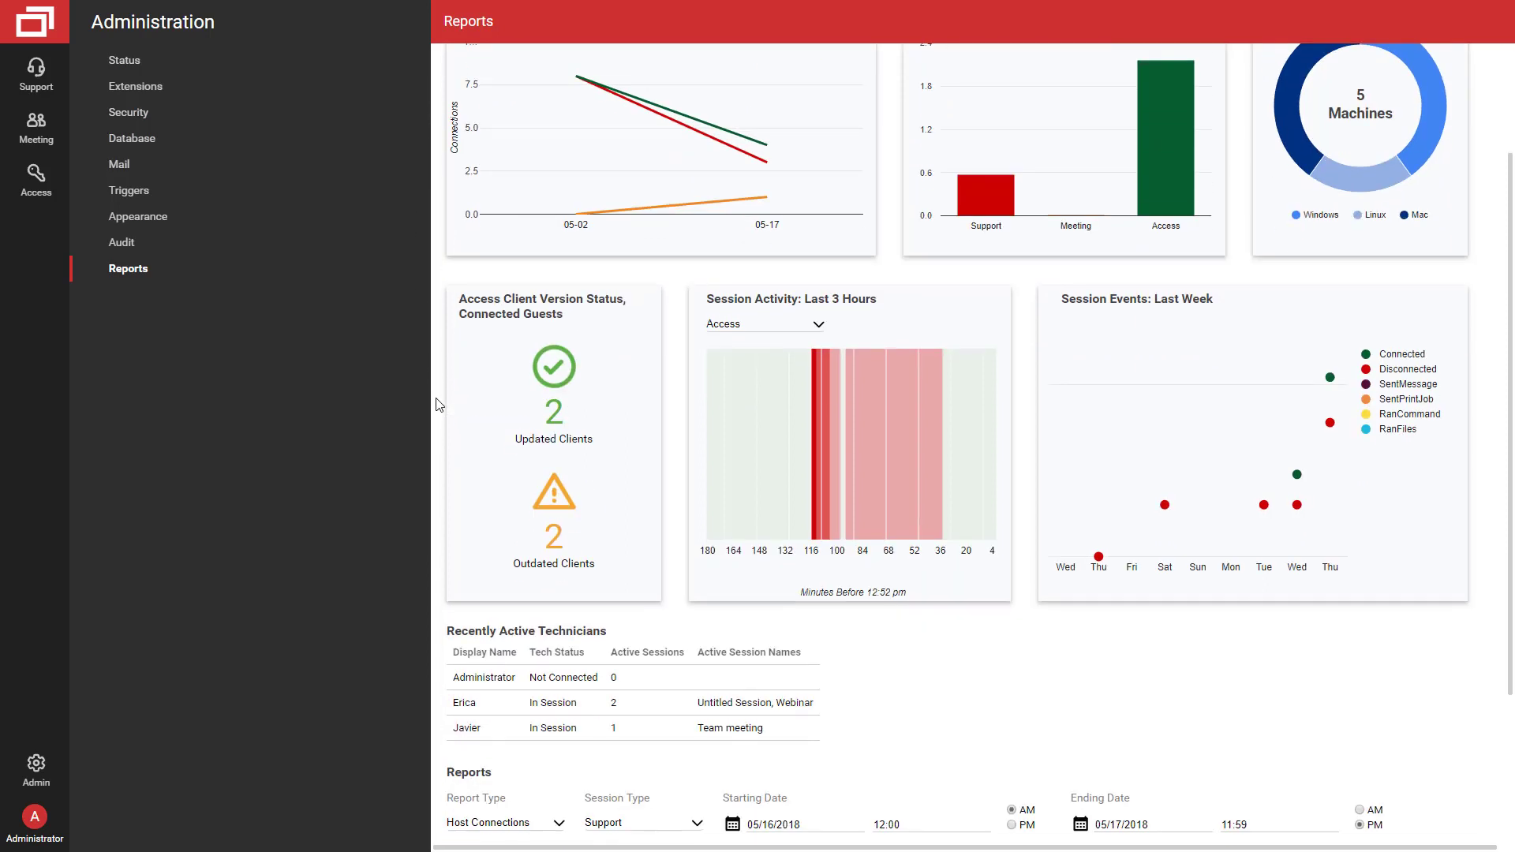
pyautogui.scroll(-2, 437, 405)
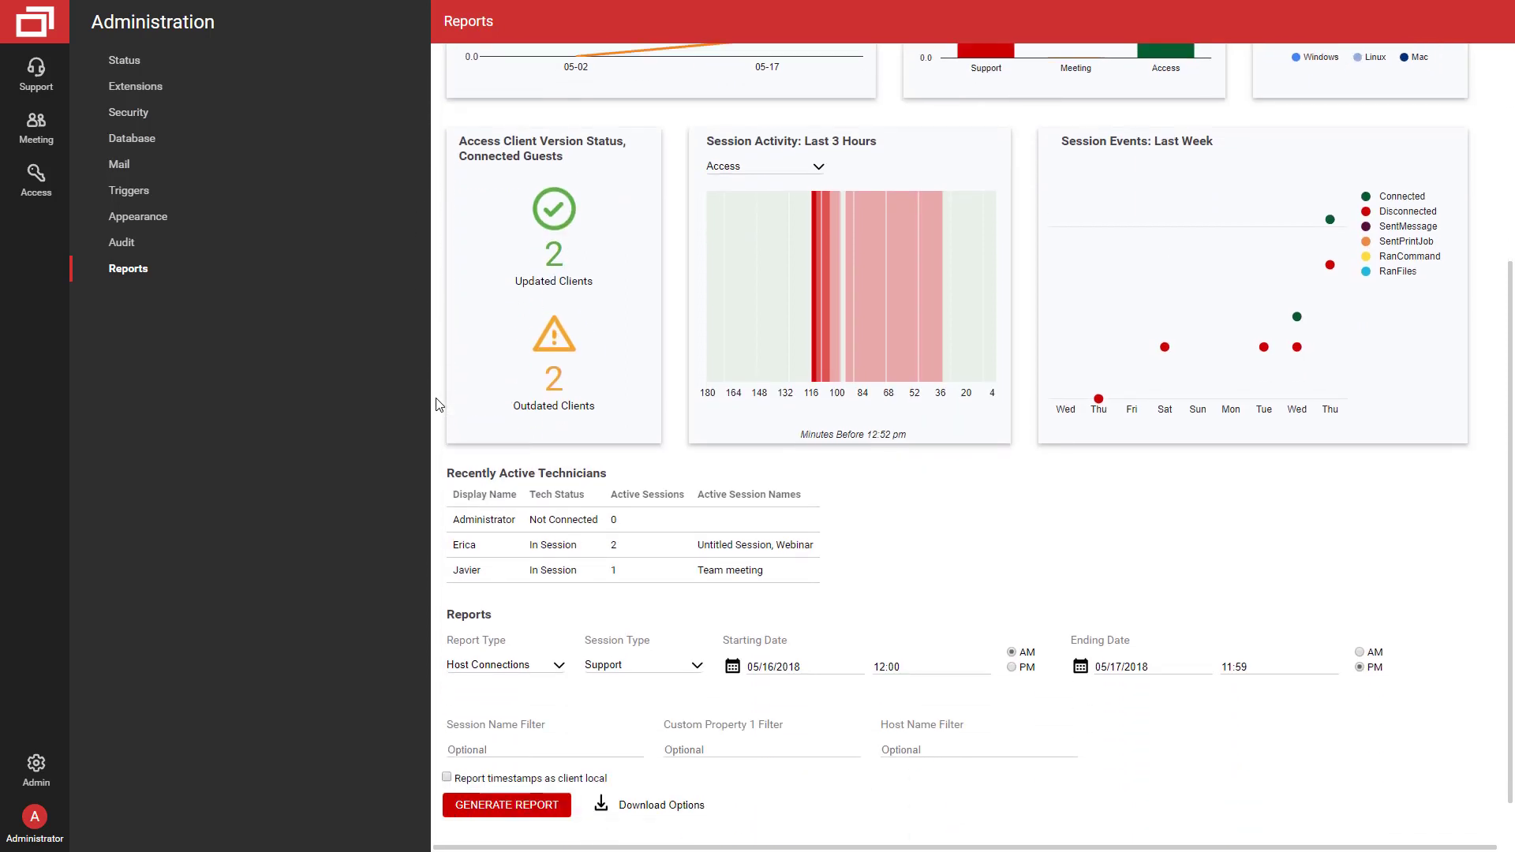
pyautogui.scroll(-1, 437, 405)
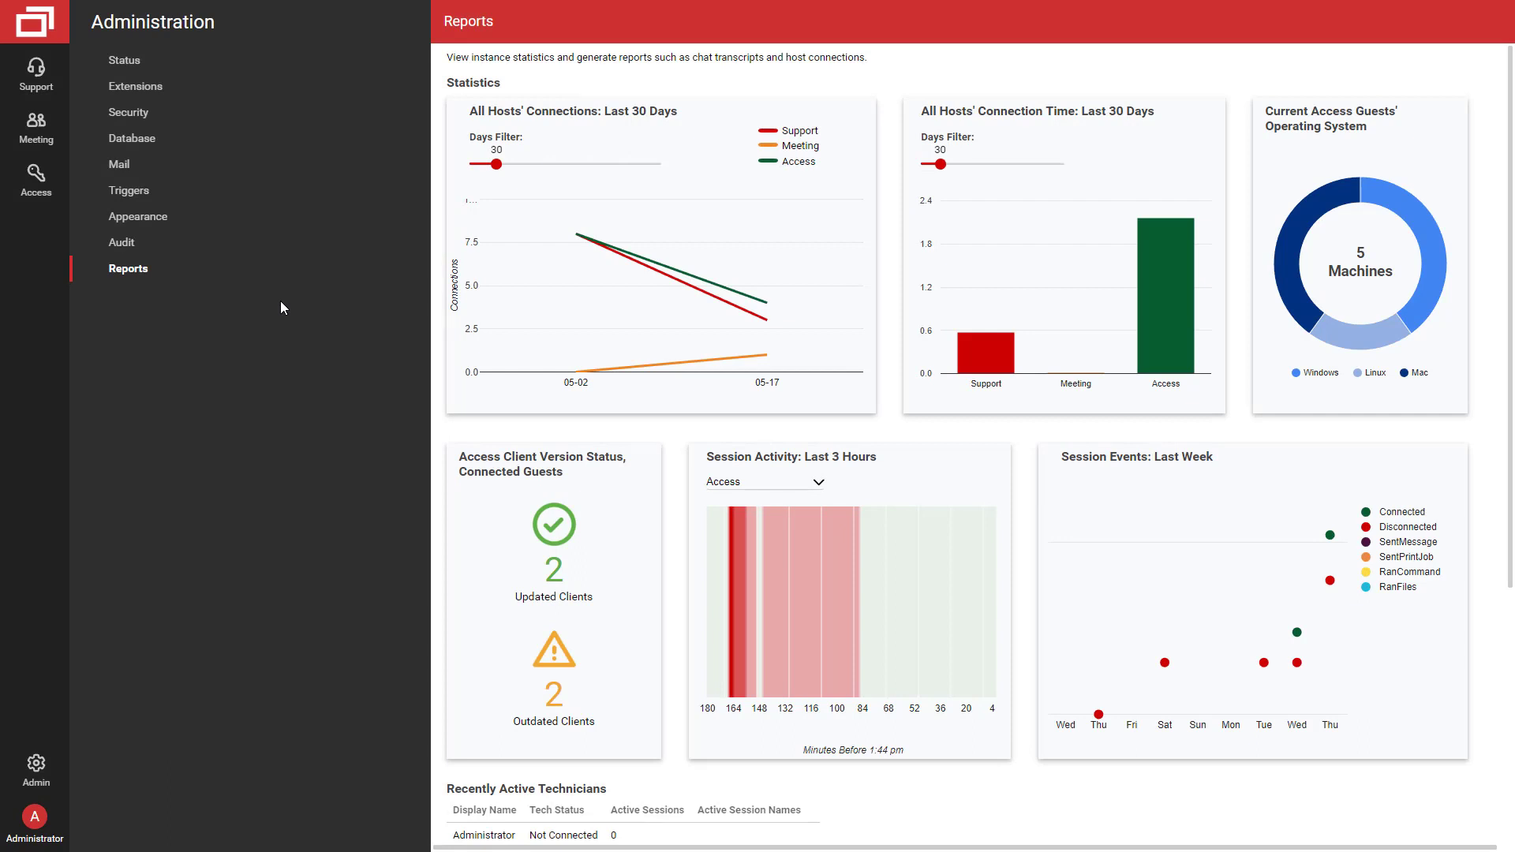
# Drag the Days Filter slider right to cover more than 30 days
pyautogui.moveTo(495, 164); pyautogui.dragTo(548, 169)
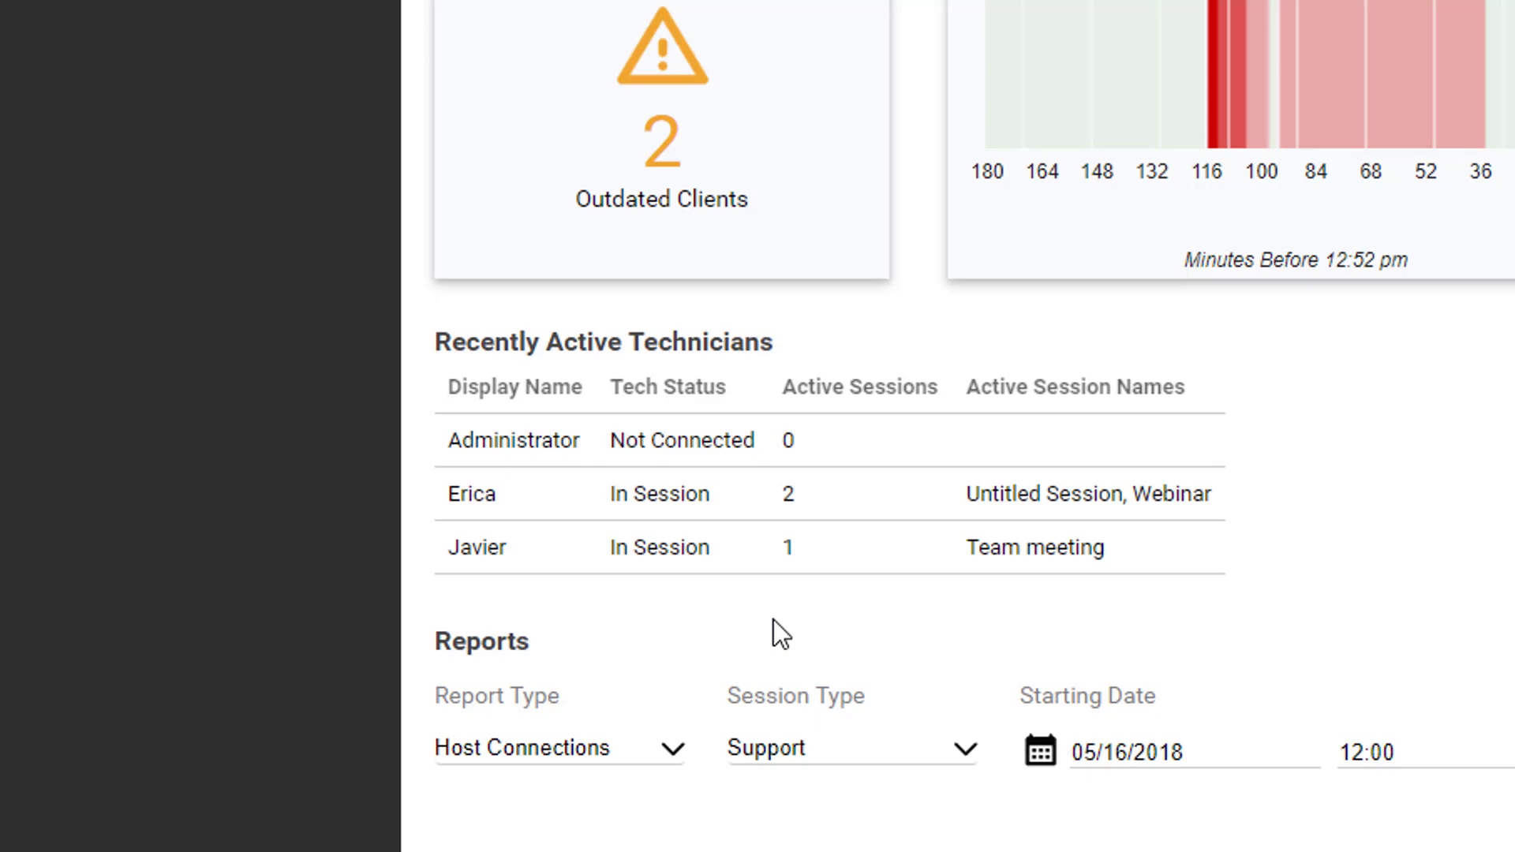
pyautogui.scroll(-2, 773, 619)
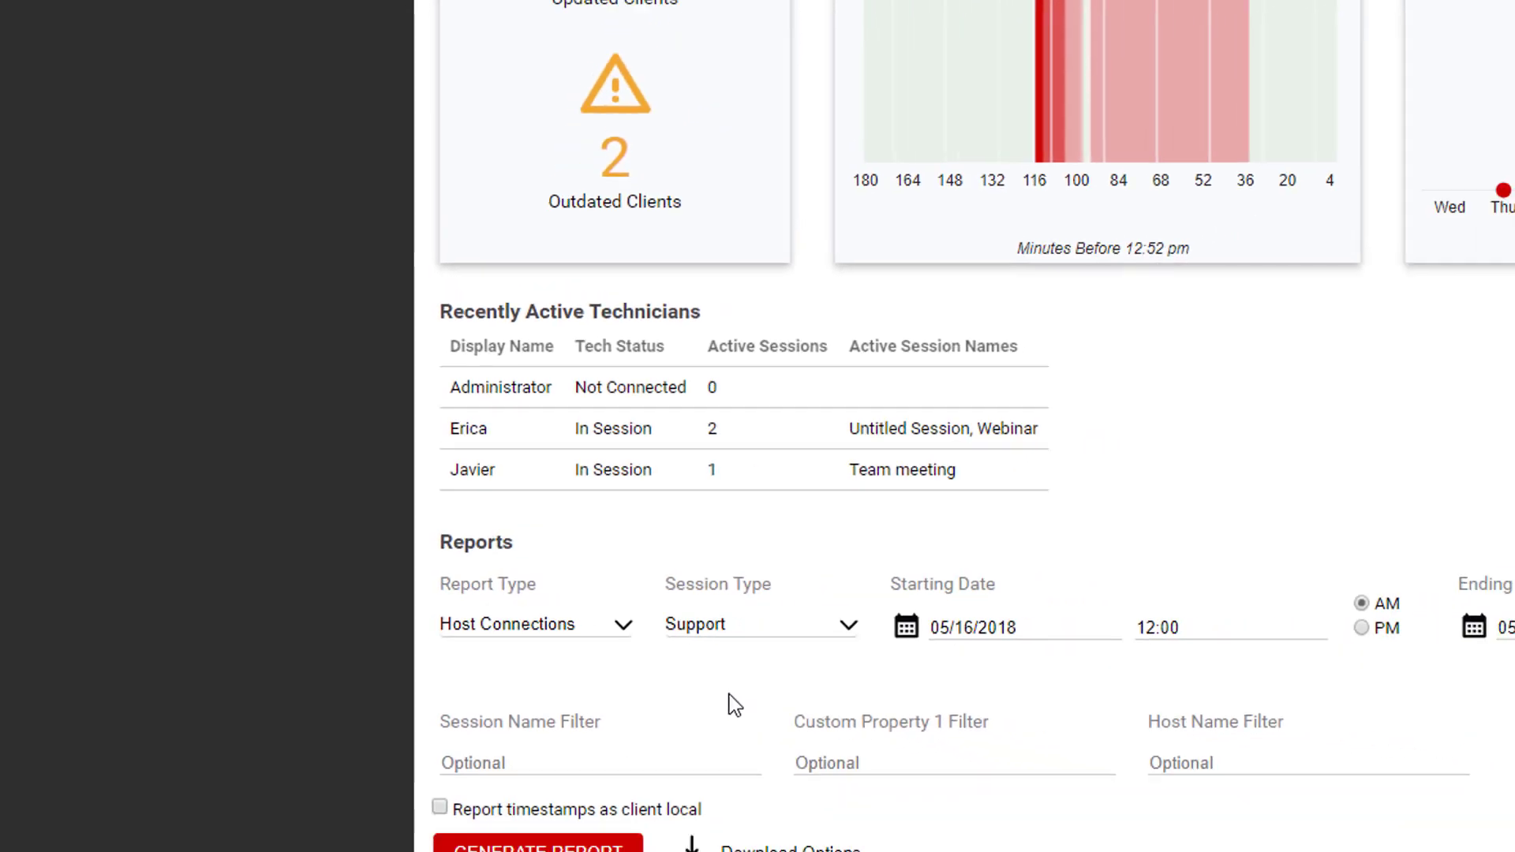
pyautogui.scroll(-4, 779, 670)
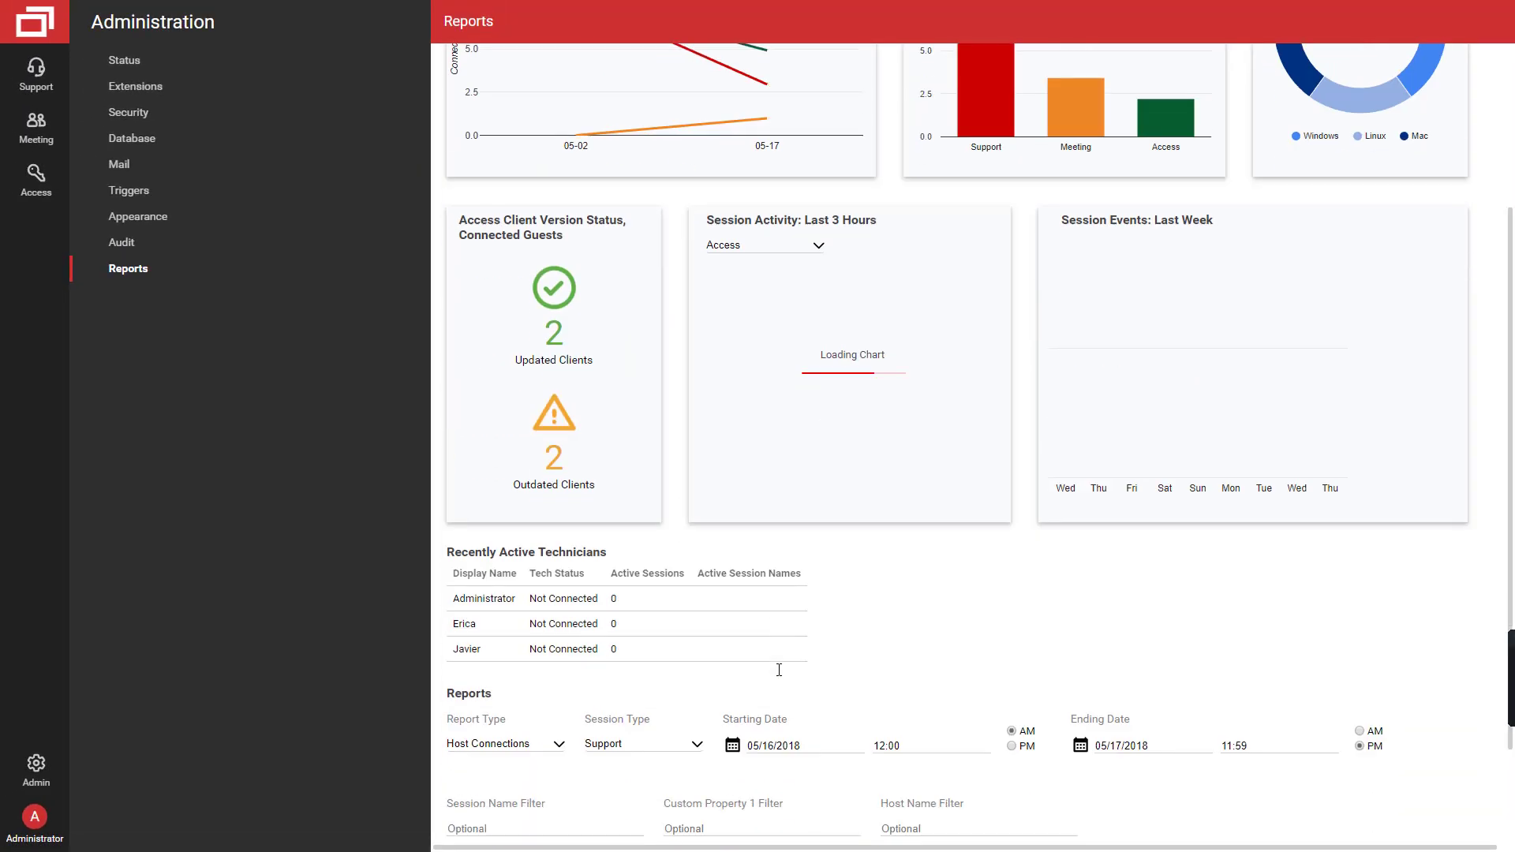
pyautogui.scroll(-2, 779, 670)
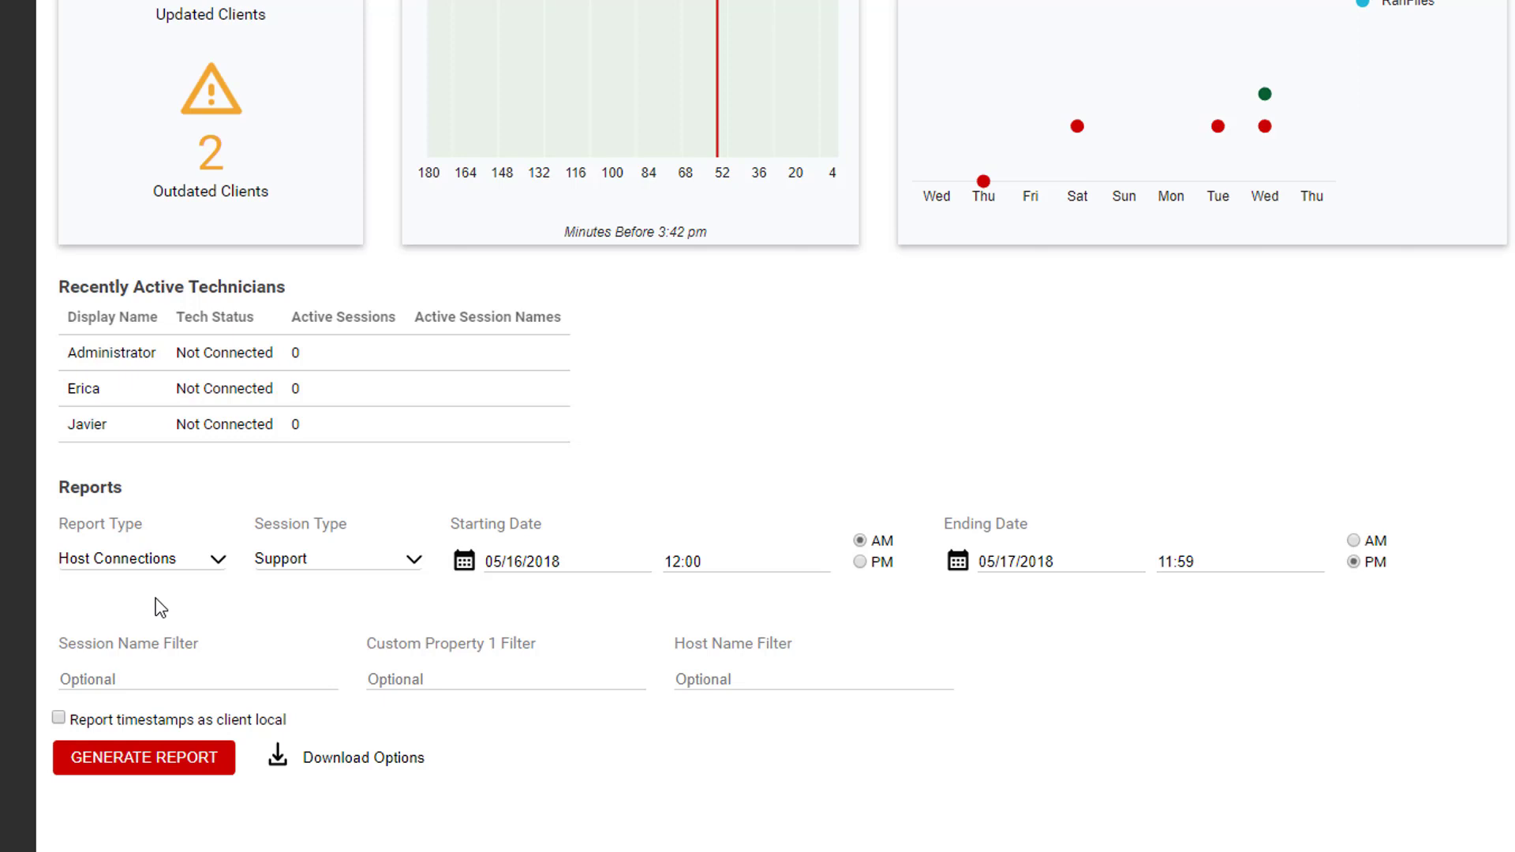
# Keep report type Host Connections and switch the session type from Support to Access
pyautogui.click(210, 565)
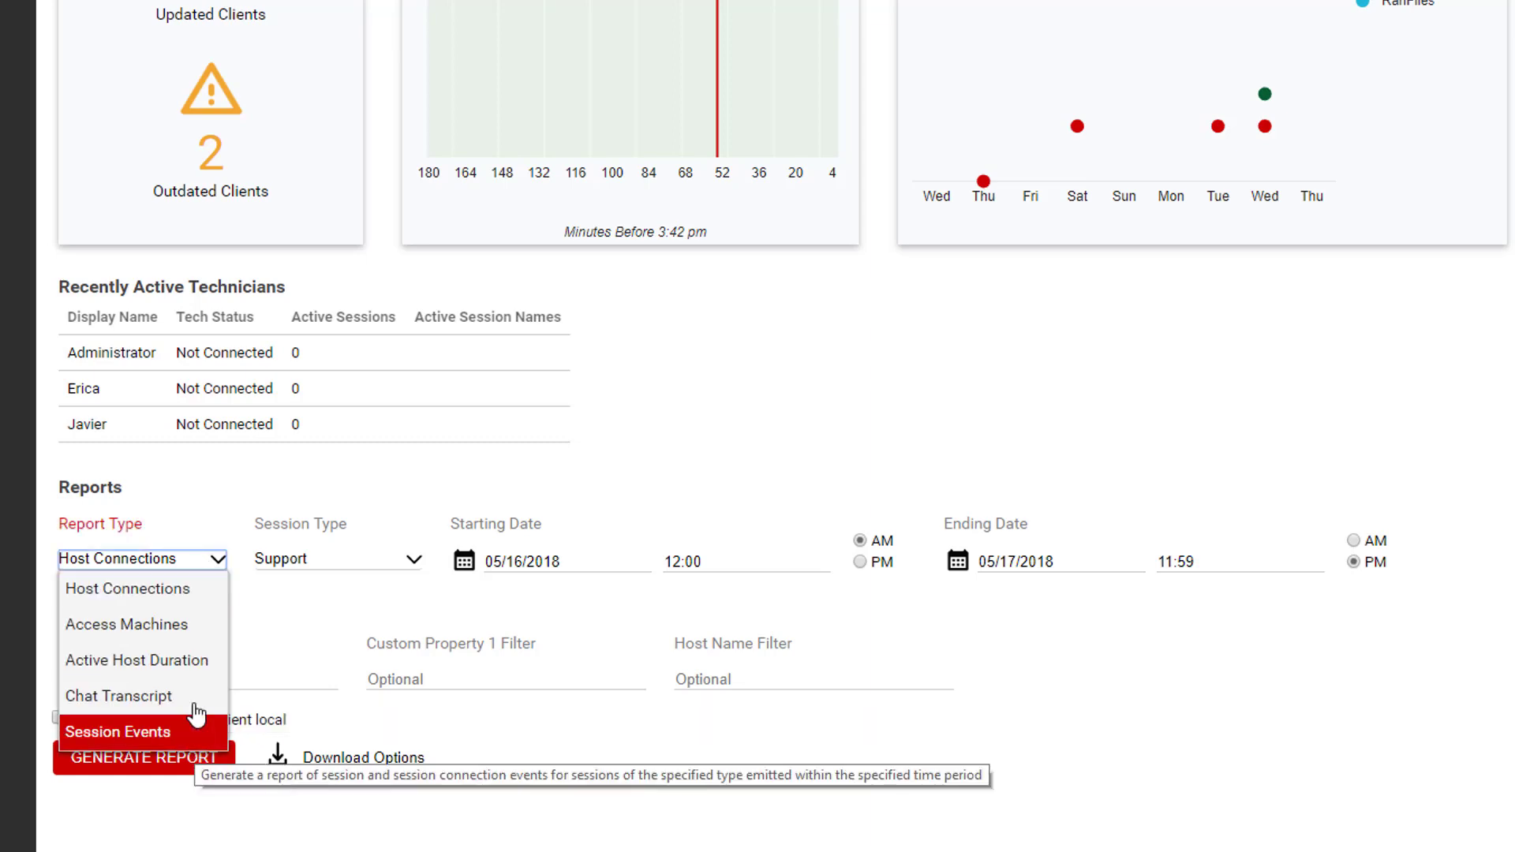
pyautogui.click(193, 604)
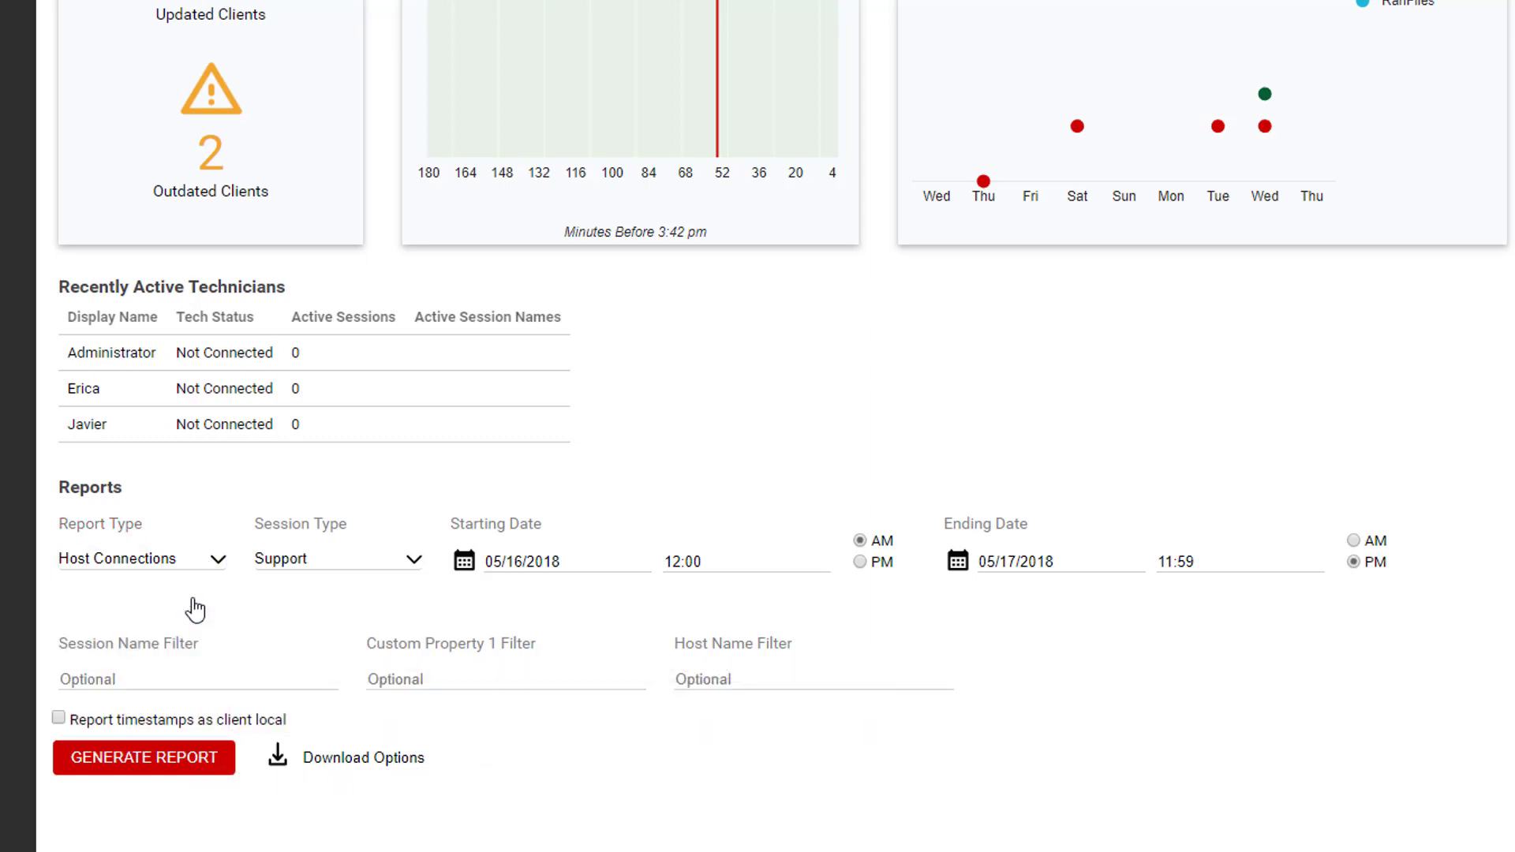
pyautogui.click(416, 570)
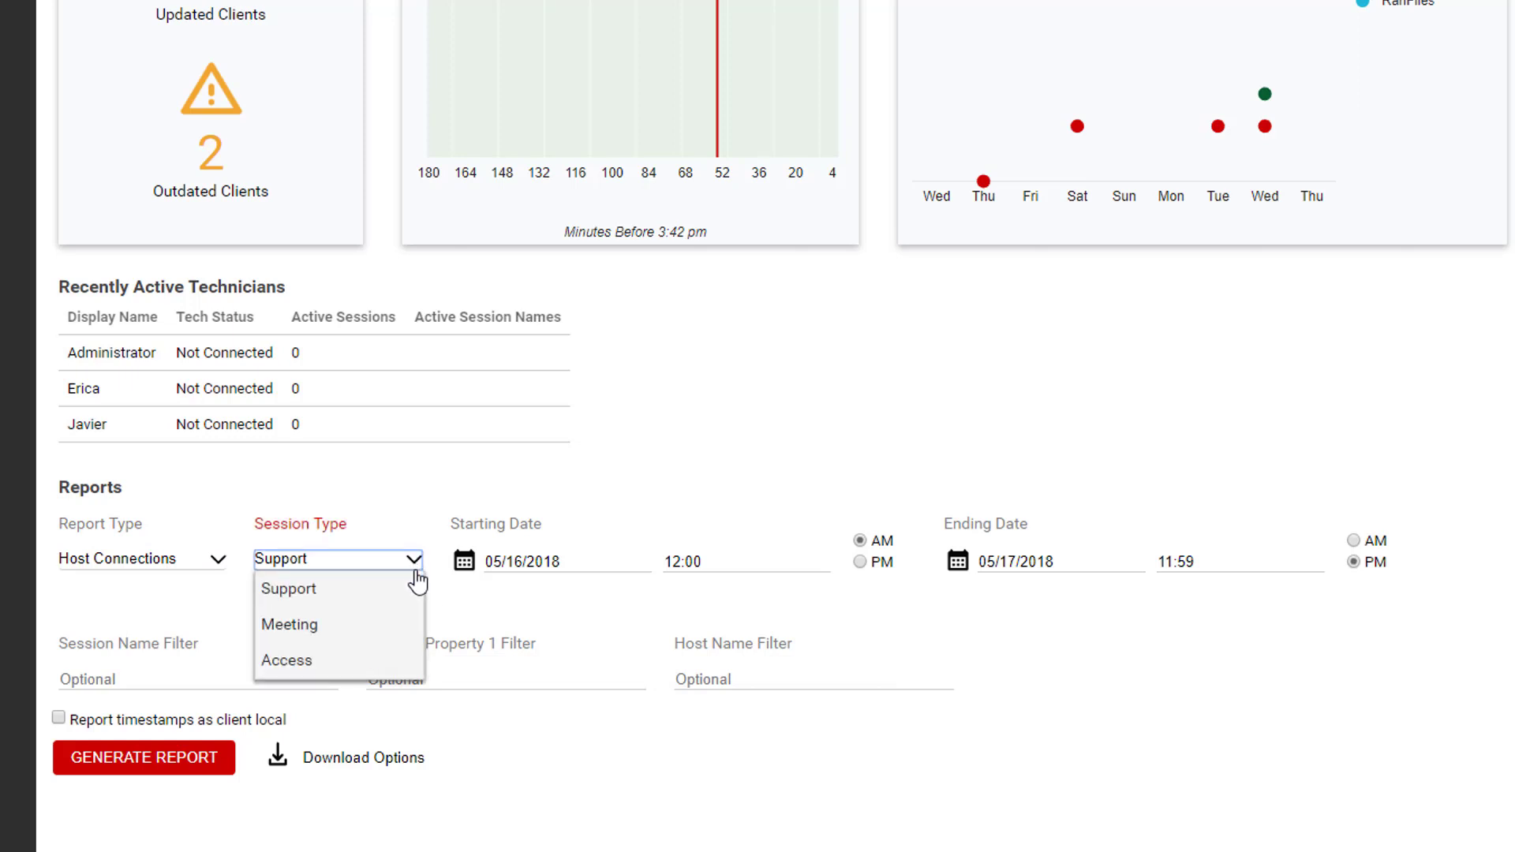
pyautogui.click(409, 663)
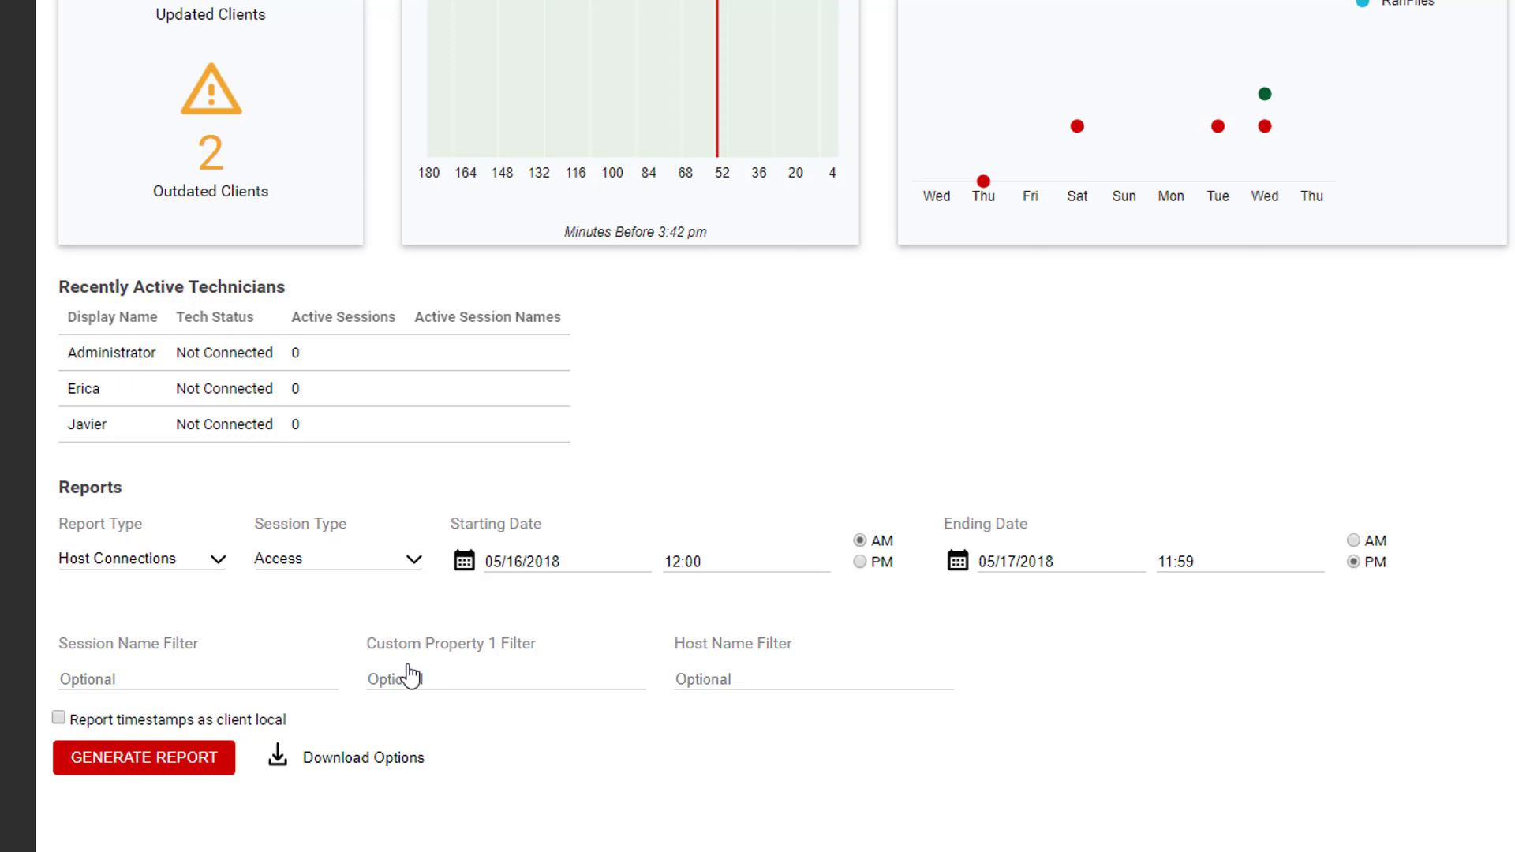
# Set the report's starting date to December 1, 2017
pyautogui.click(465, 568)
pyautogui.click(506, 603)
pyautogui.click(506, 601)
pyautogui.click(507, 601)
pyautogui.click(508, 602)
pyautogui.click(670, 679)
# Leave the session name, custom property and host name filters blank and report timestamps as client local
pyautogui.click(268, 686)
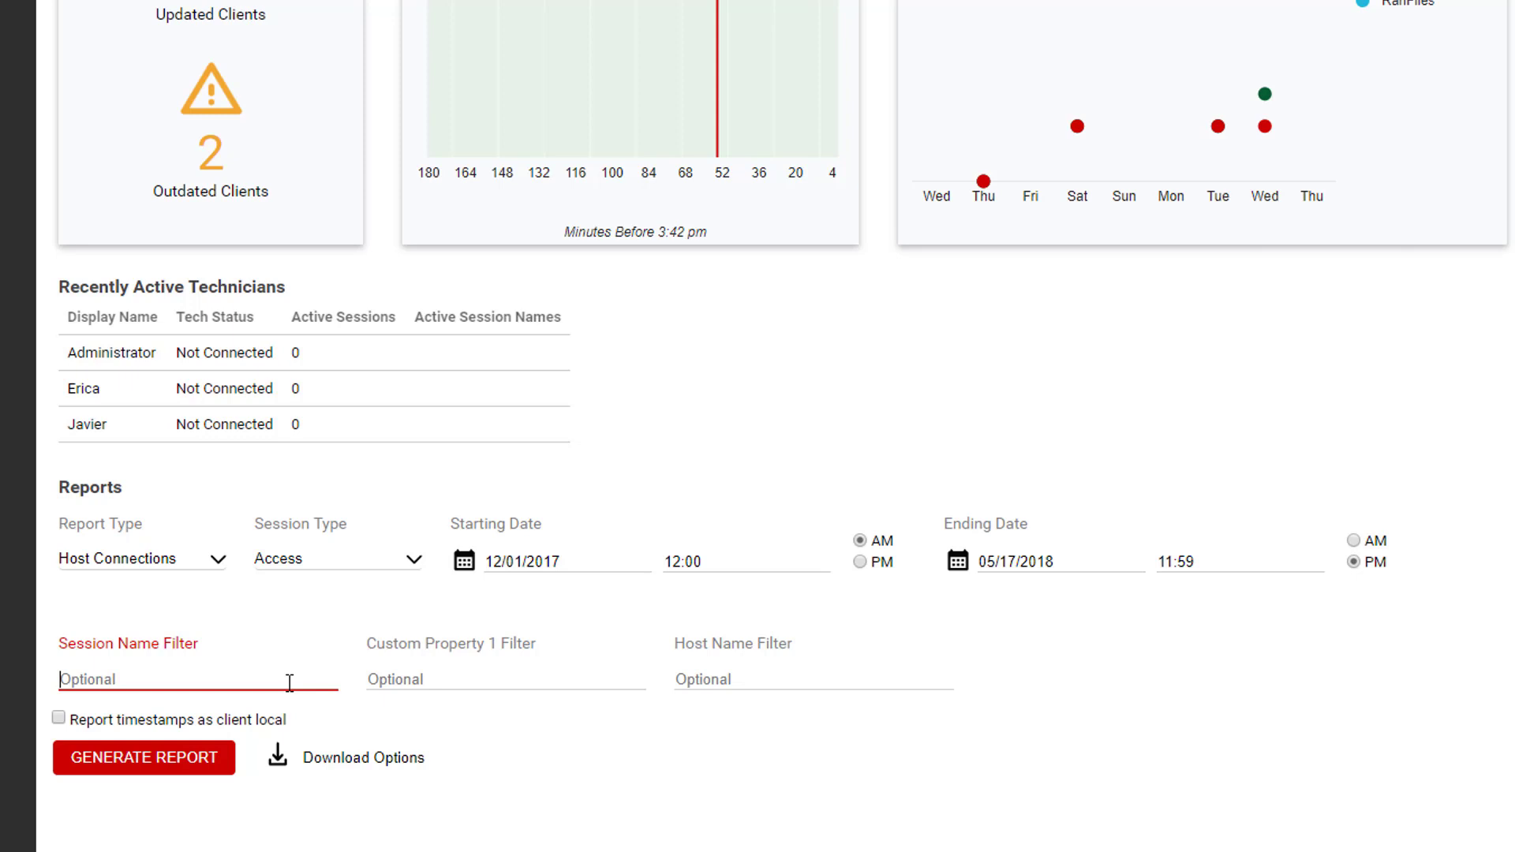
pyautogui.click(429, 678)
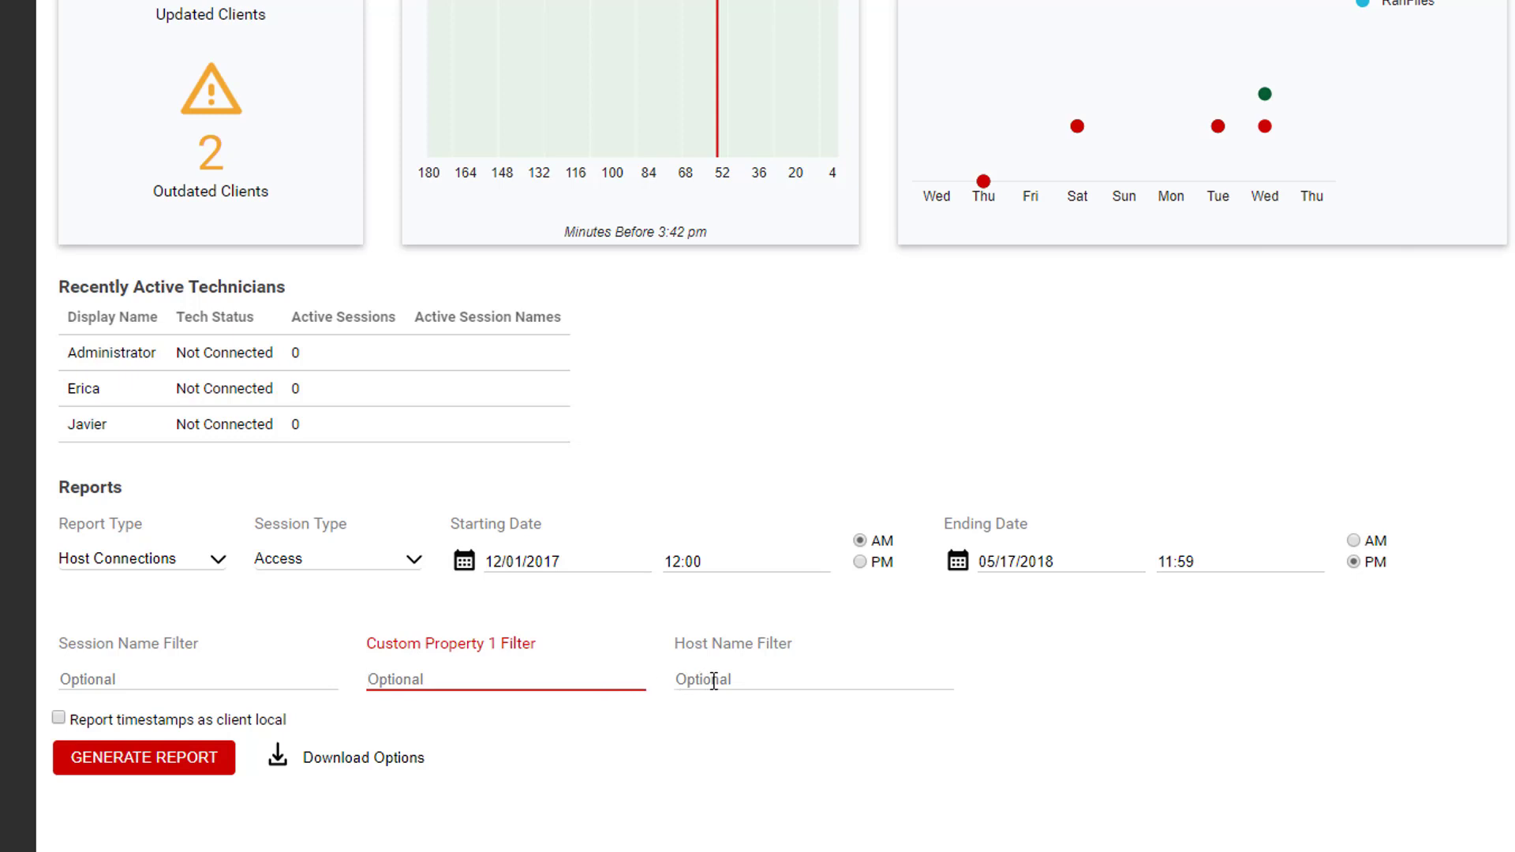
pyautogui.click(714, 682)
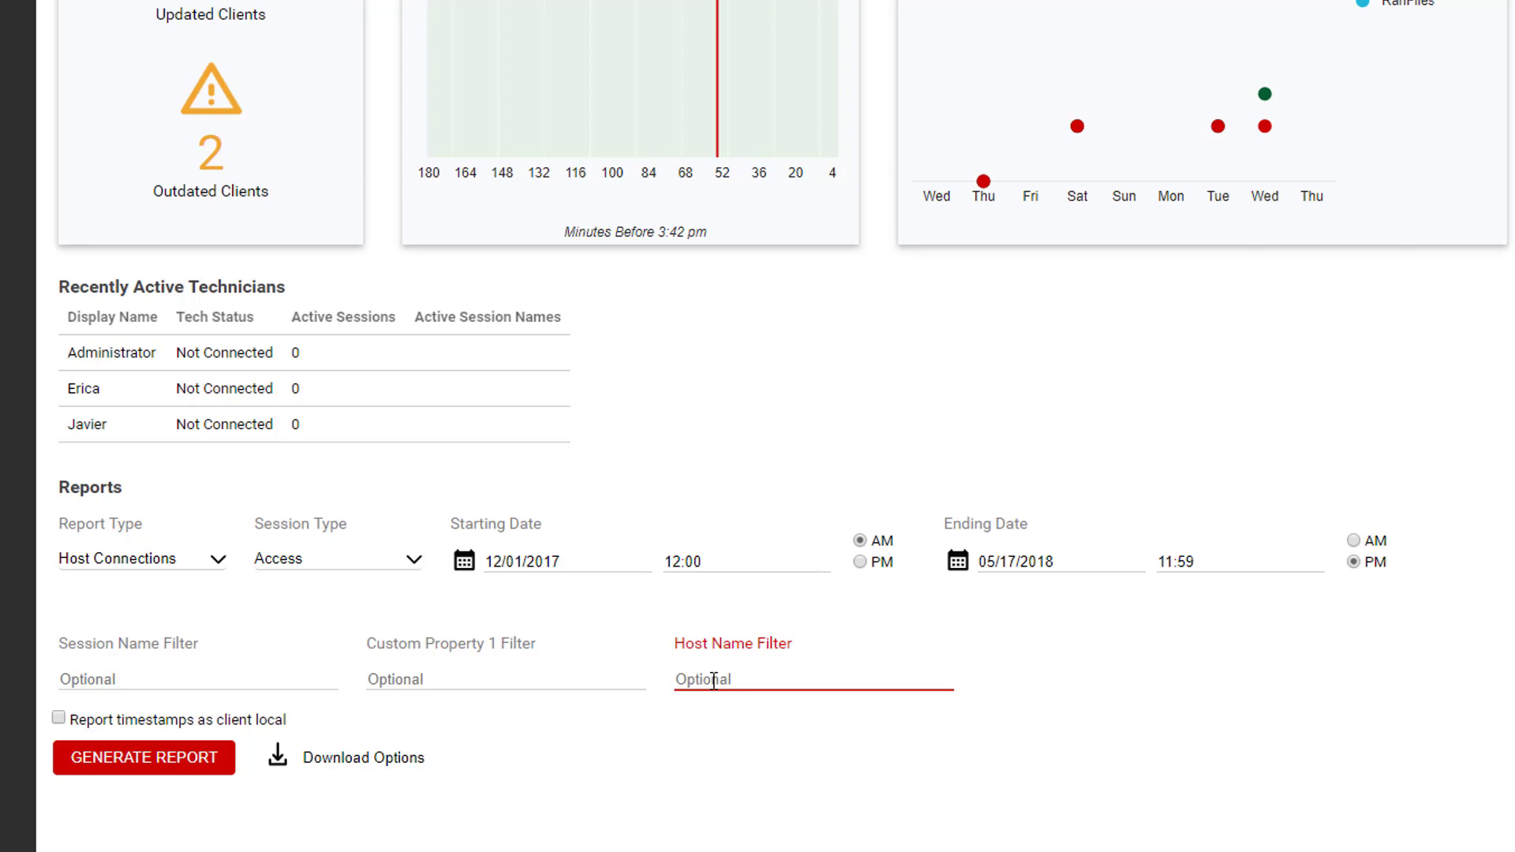
pyautogui.click(59, 720)
# Generate the Host Connections report for Access sessions
pyautogui.click(111, 763)
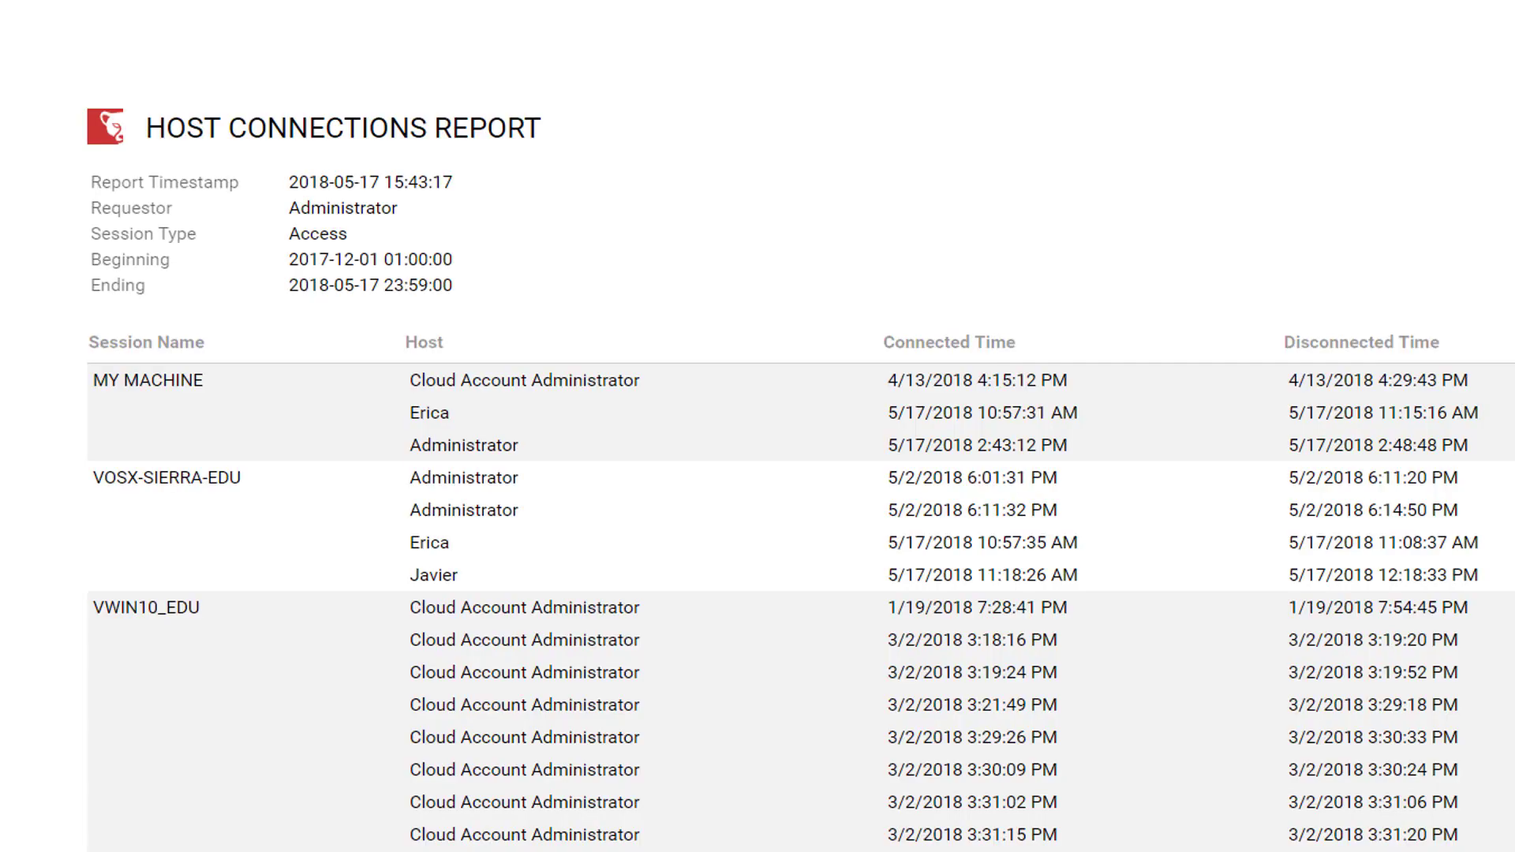
pyautogui.scroll(-1, 757, 473)
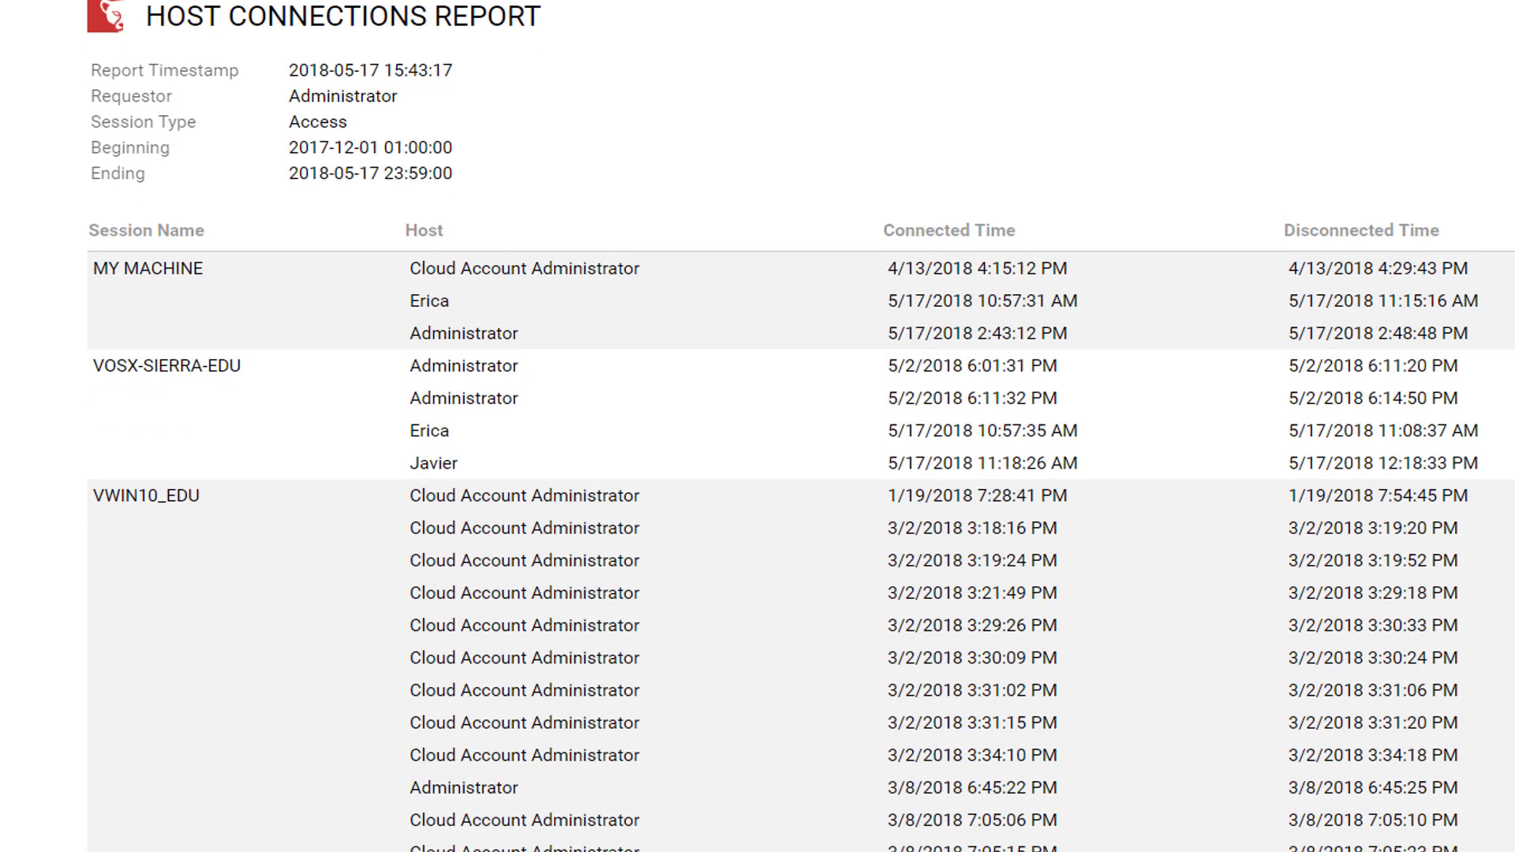
pyautogui.scroll(-1, 757, 426)
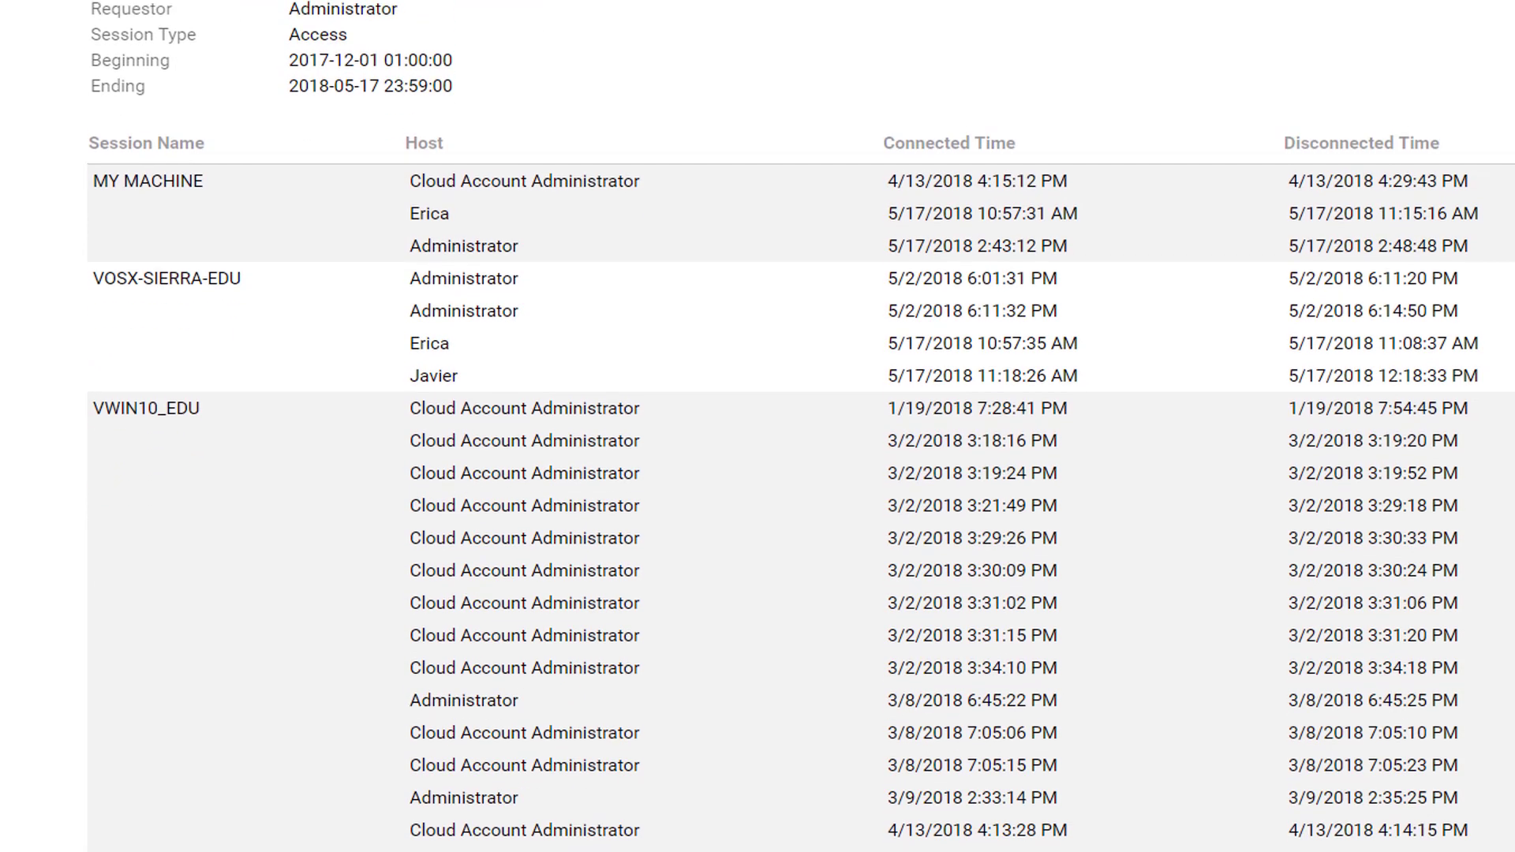
pyautogui.scroll(2, 757, 474)
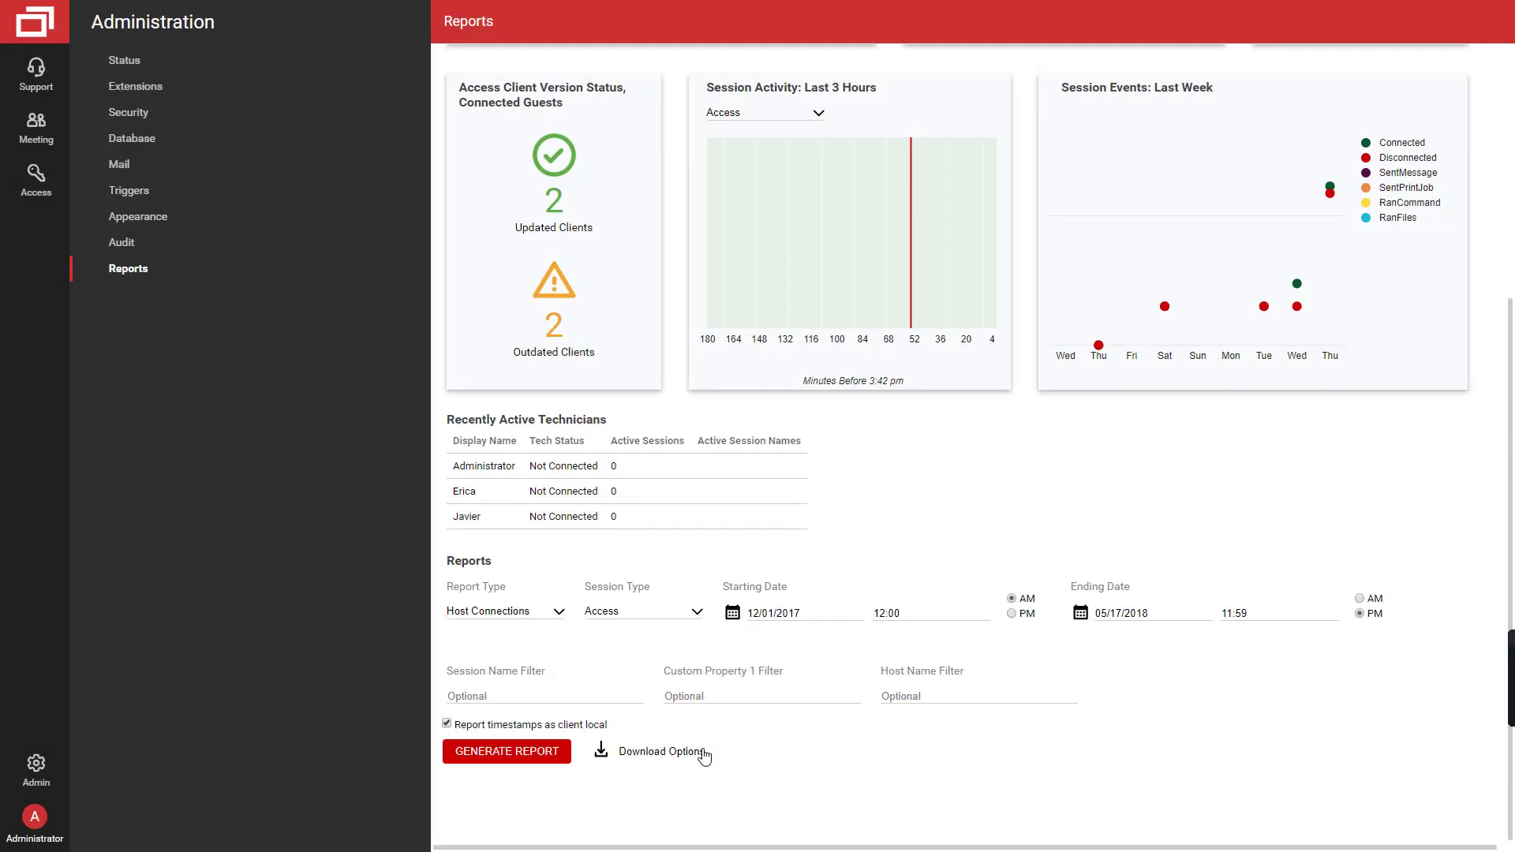
# Download the generated report in JSON format
pyautogui.click(649, 758)
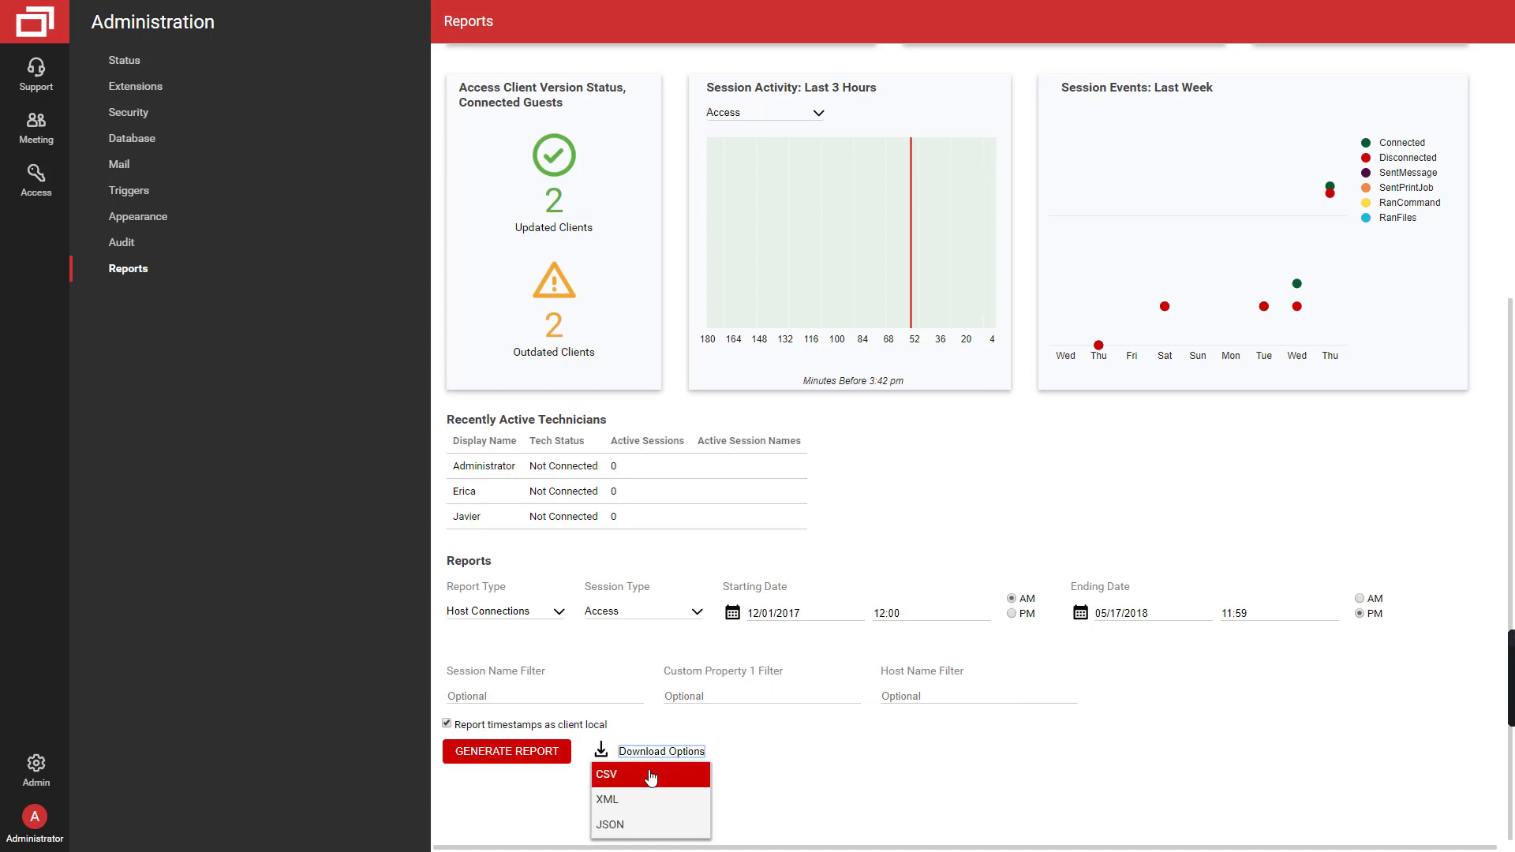
pyautogui.click(651, 829)
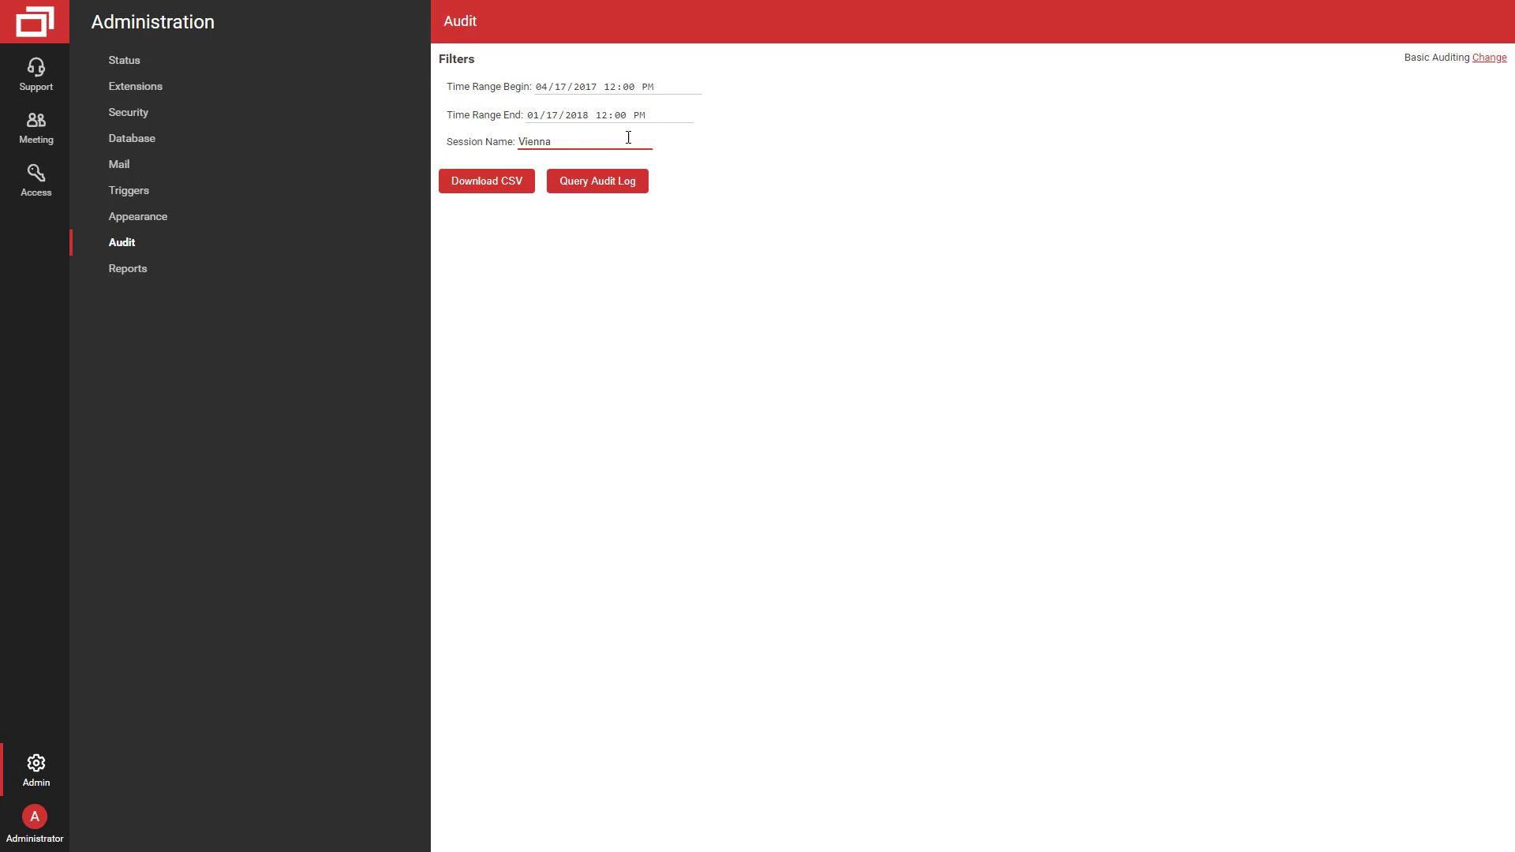
# Download the filtered Vienna audit log as AuditLog.csv
pyautogui.click(482, 193)
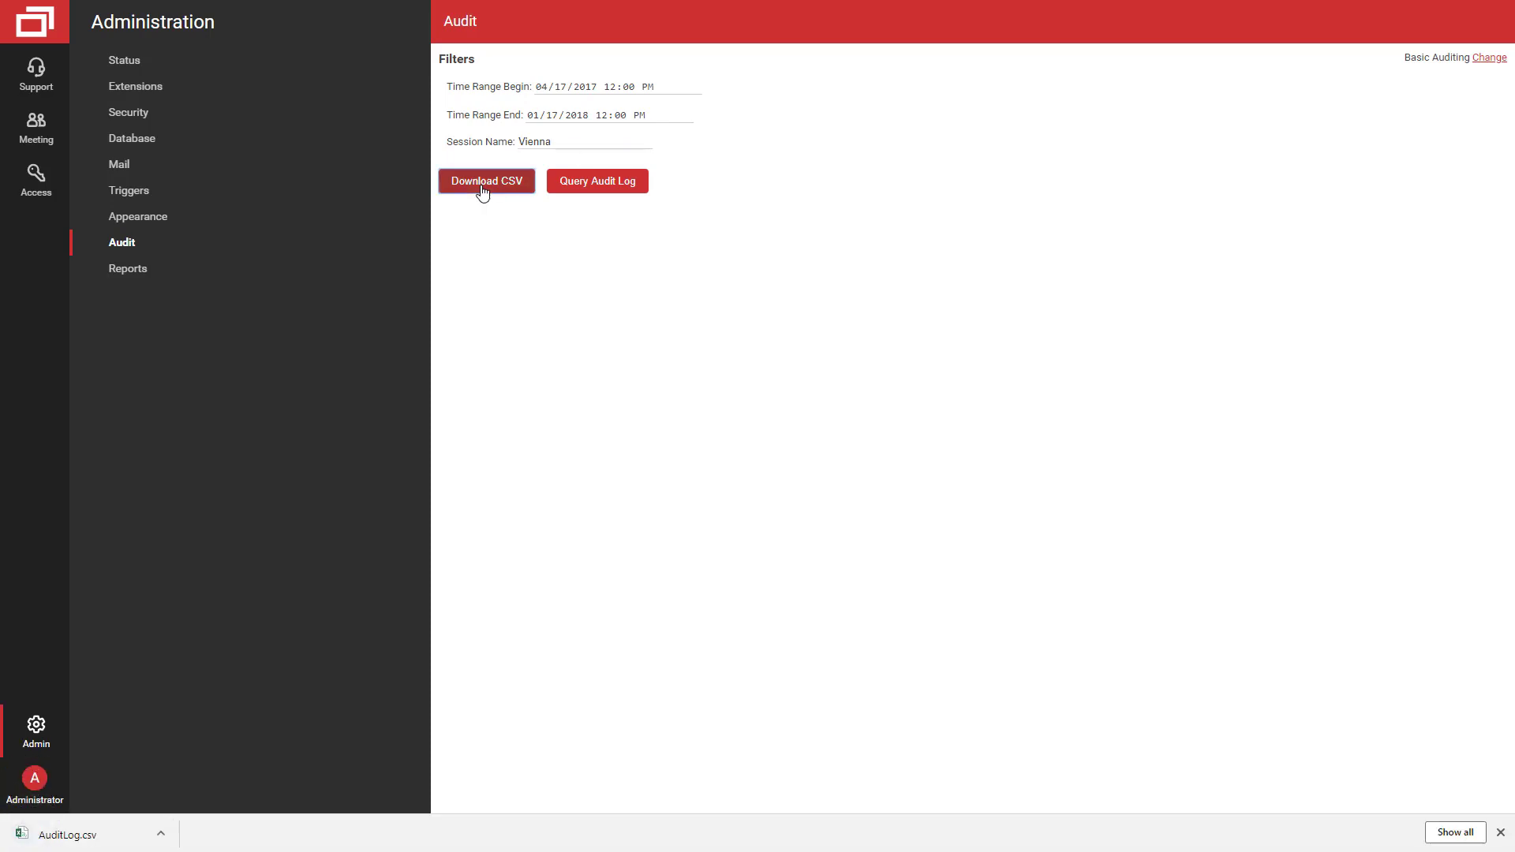